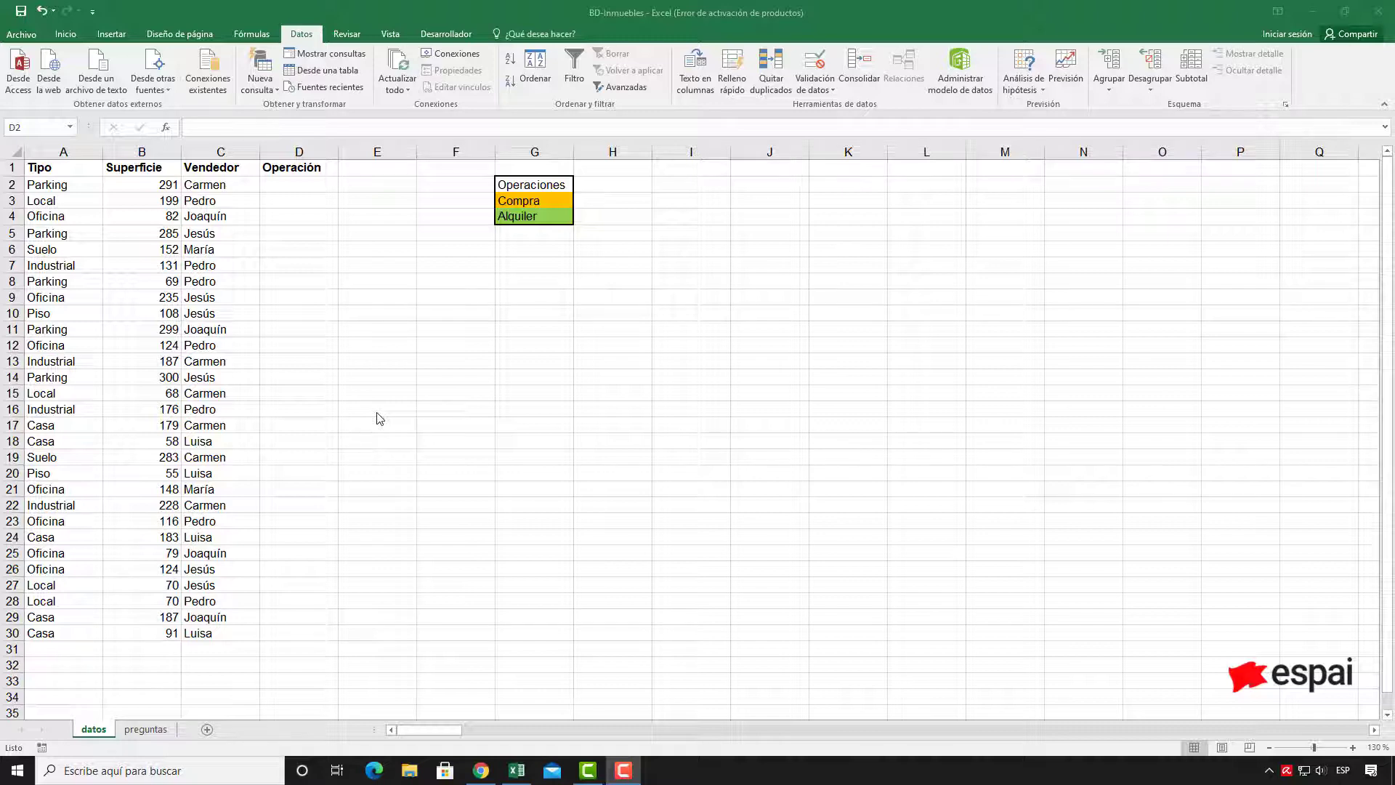
- Give column D a Lista validation sourced from =$G$3:$G$4 (Compra, Alquiler)
click(319, 188)
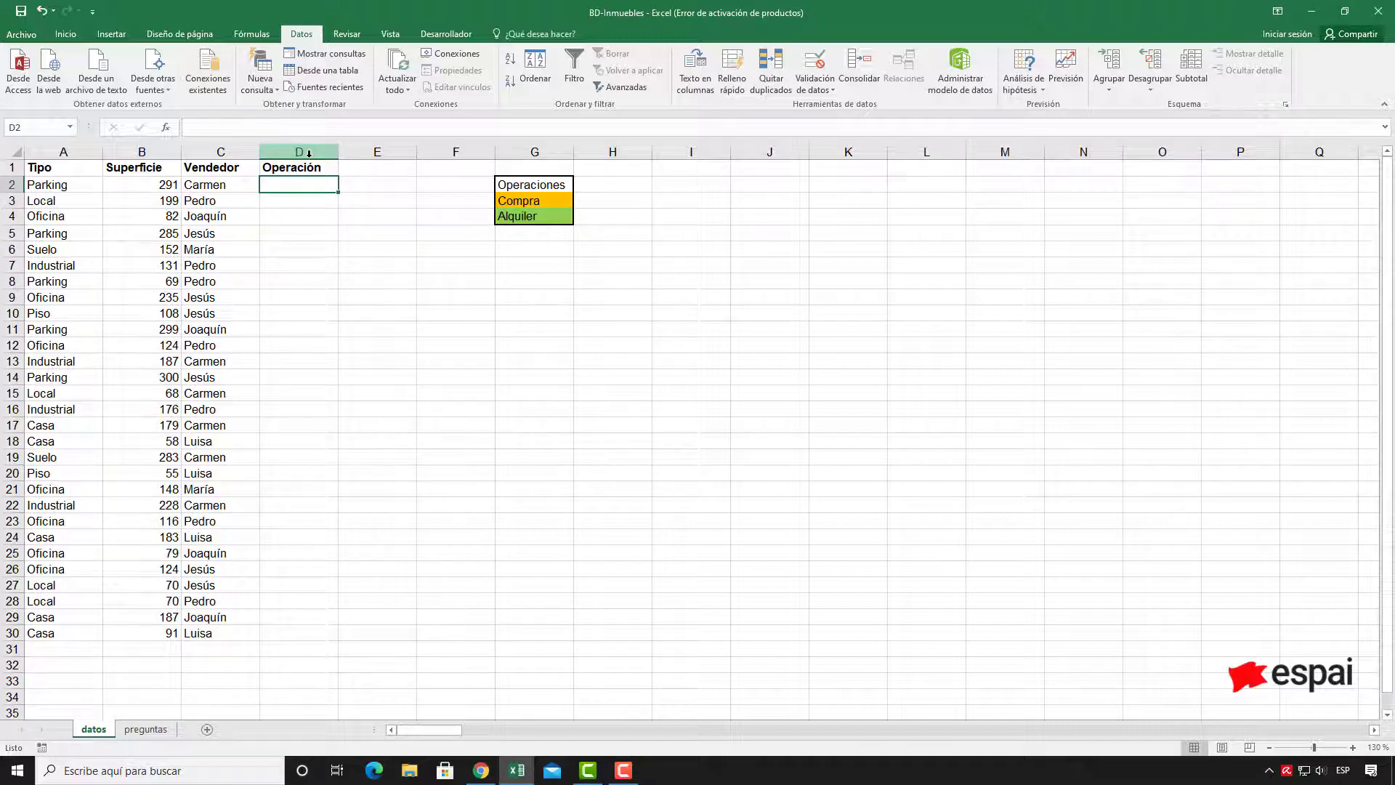
click(308, 152)
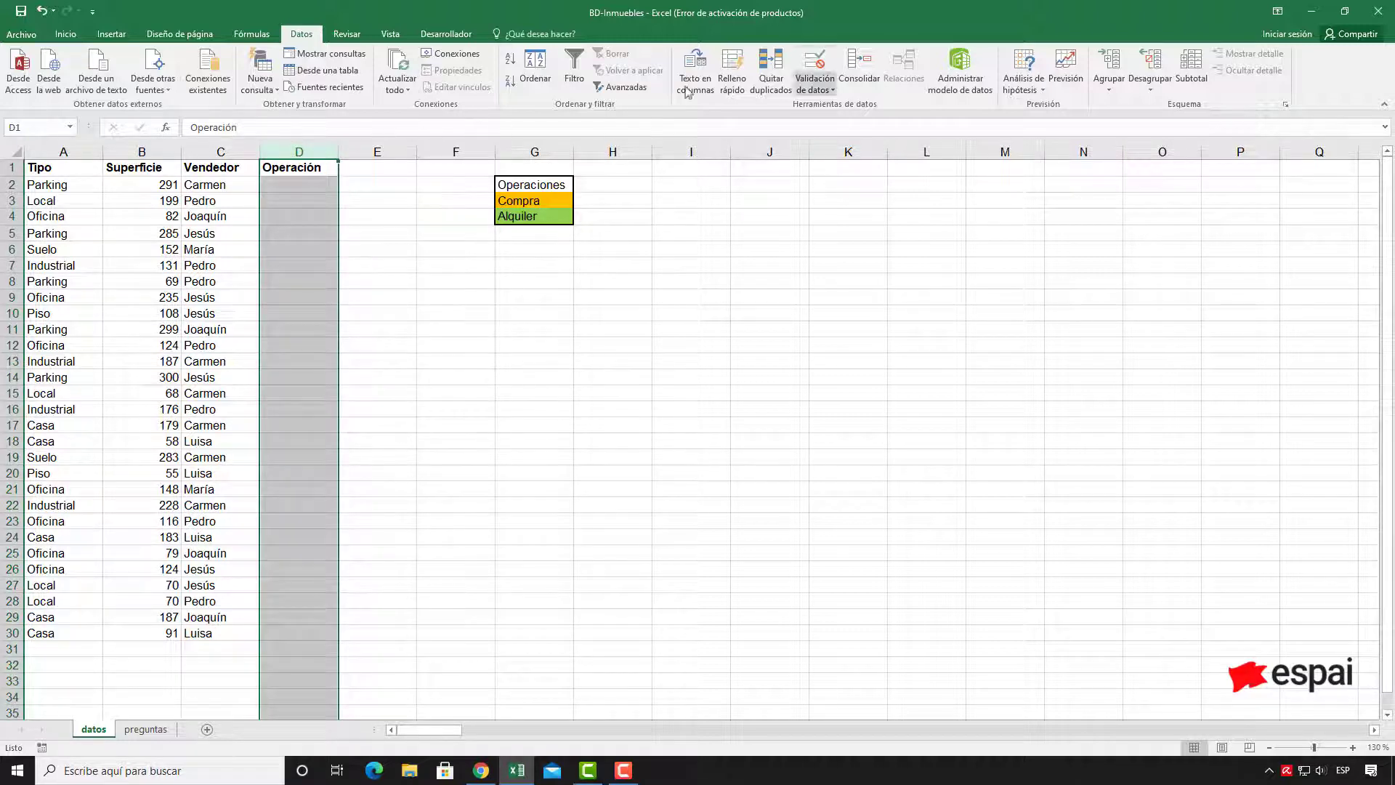
click(826, 65)
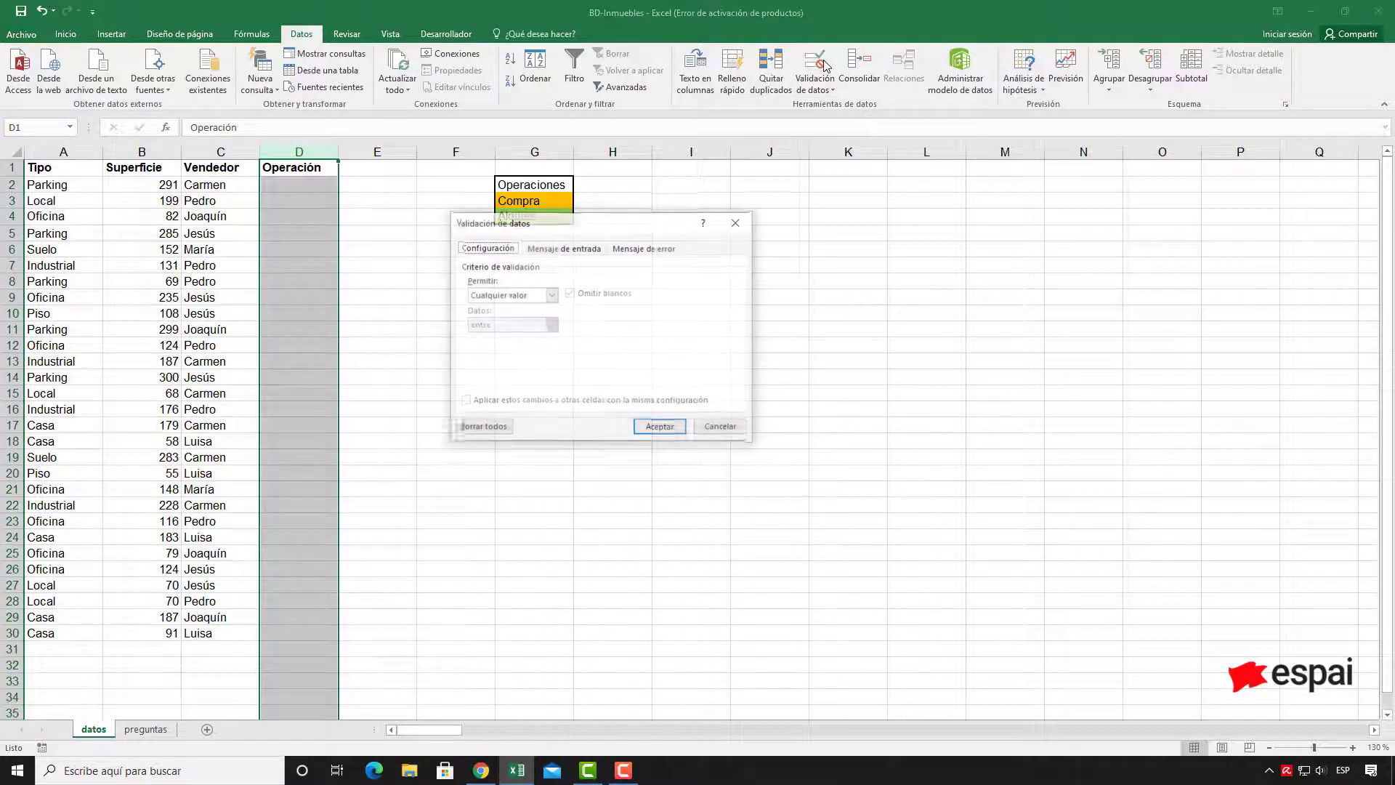
click(541, 296)
click(494, 336)
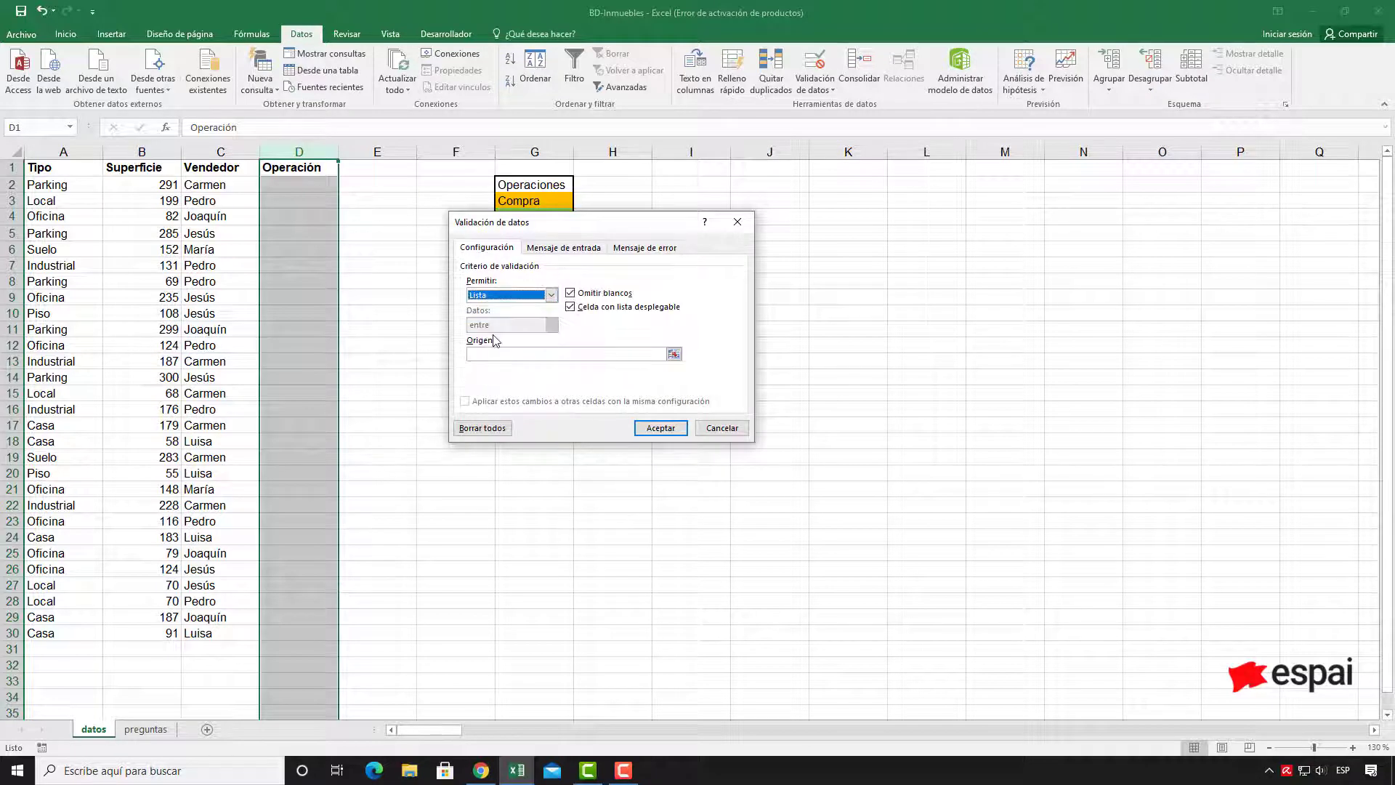
click(494, 353)
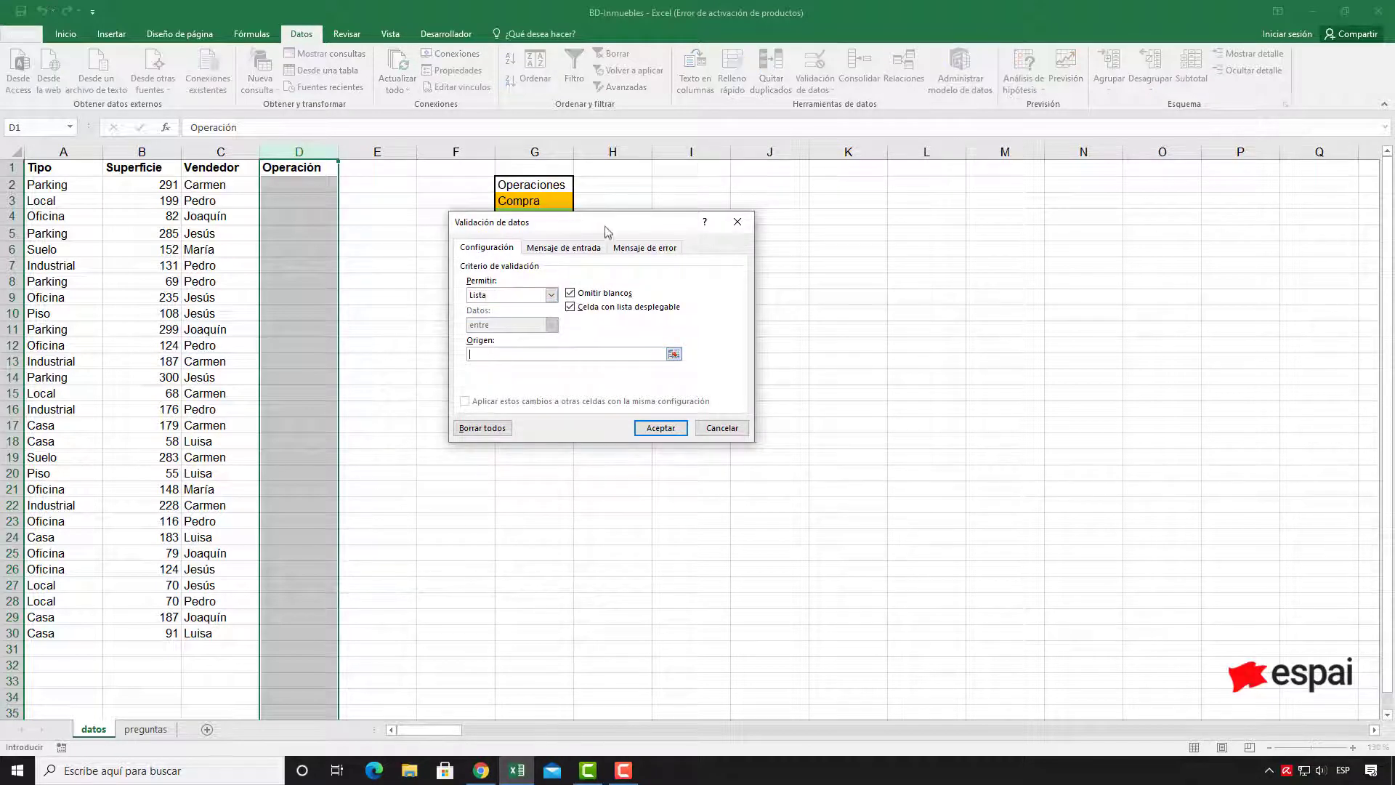
drag(607, 227, 675, 352)
drag(553, 202, 547, 215)
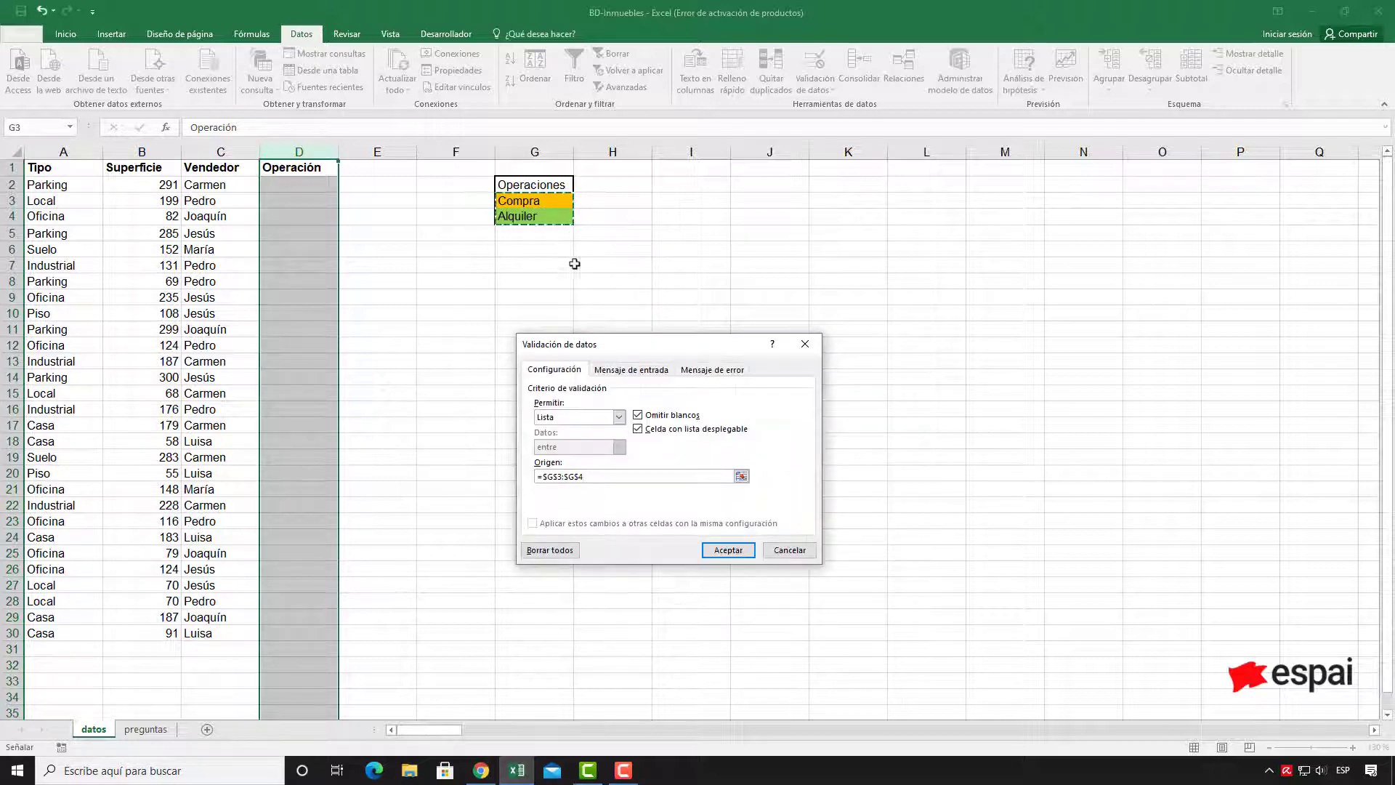
click(730, 553)
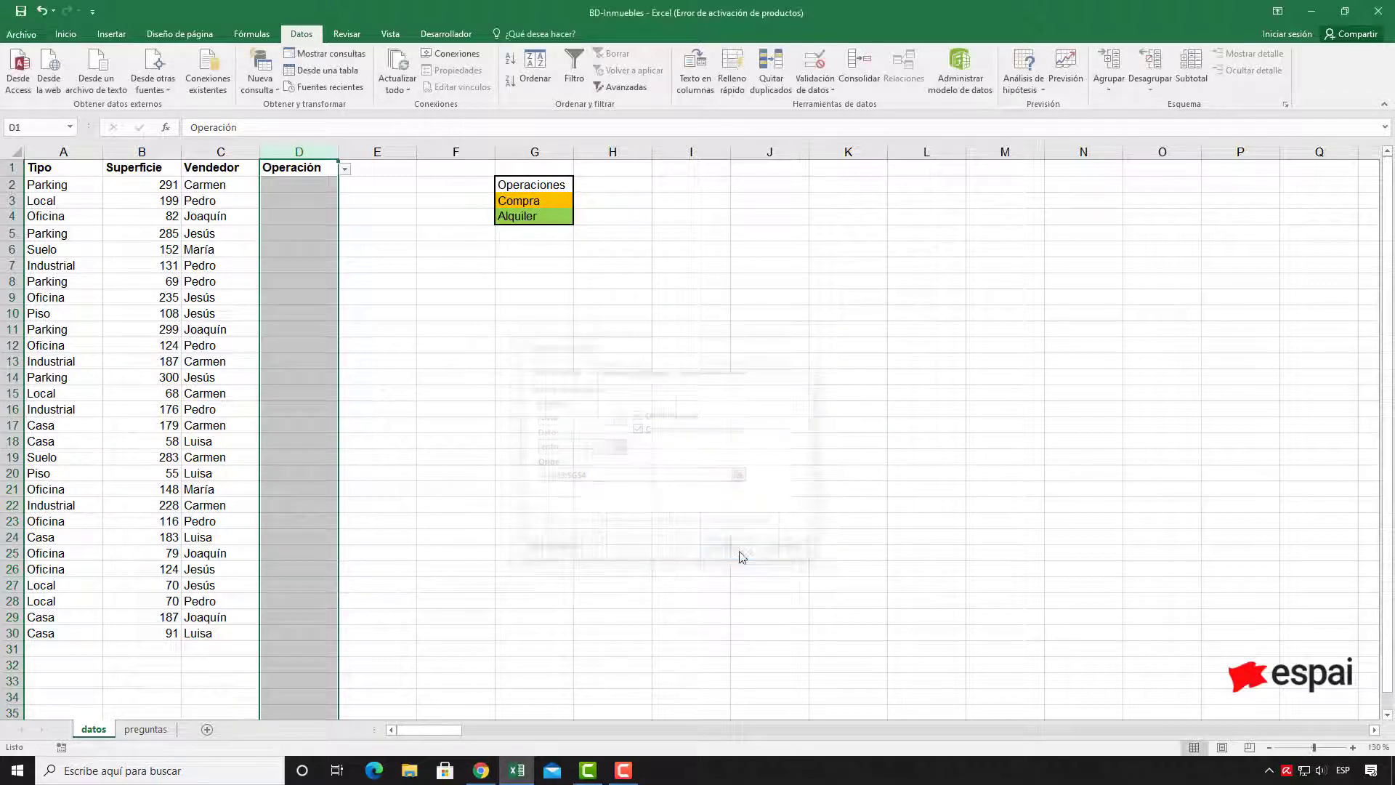
click(423, 294)
click(314, 184)
click(346, 187)
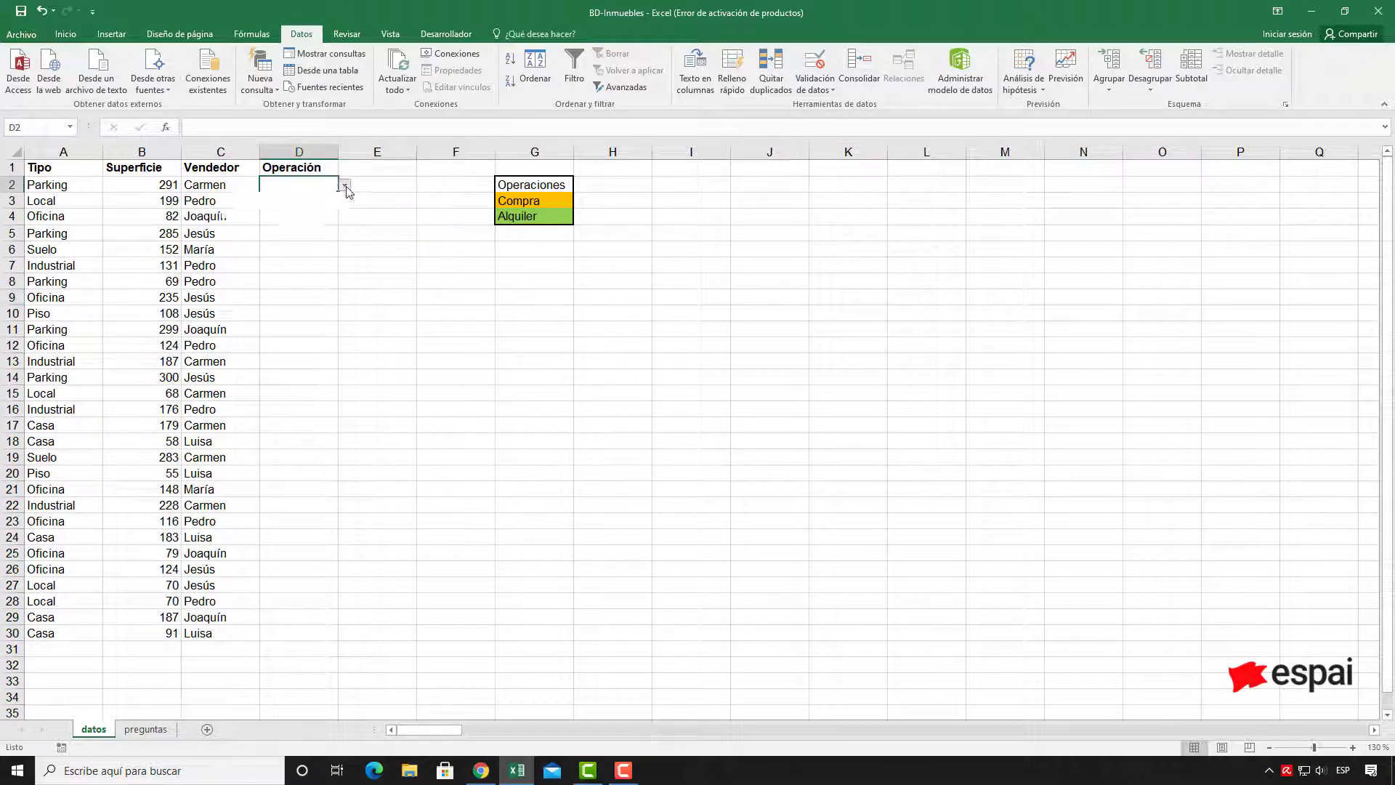
click(345, 187)
key(Down)
key(Down)
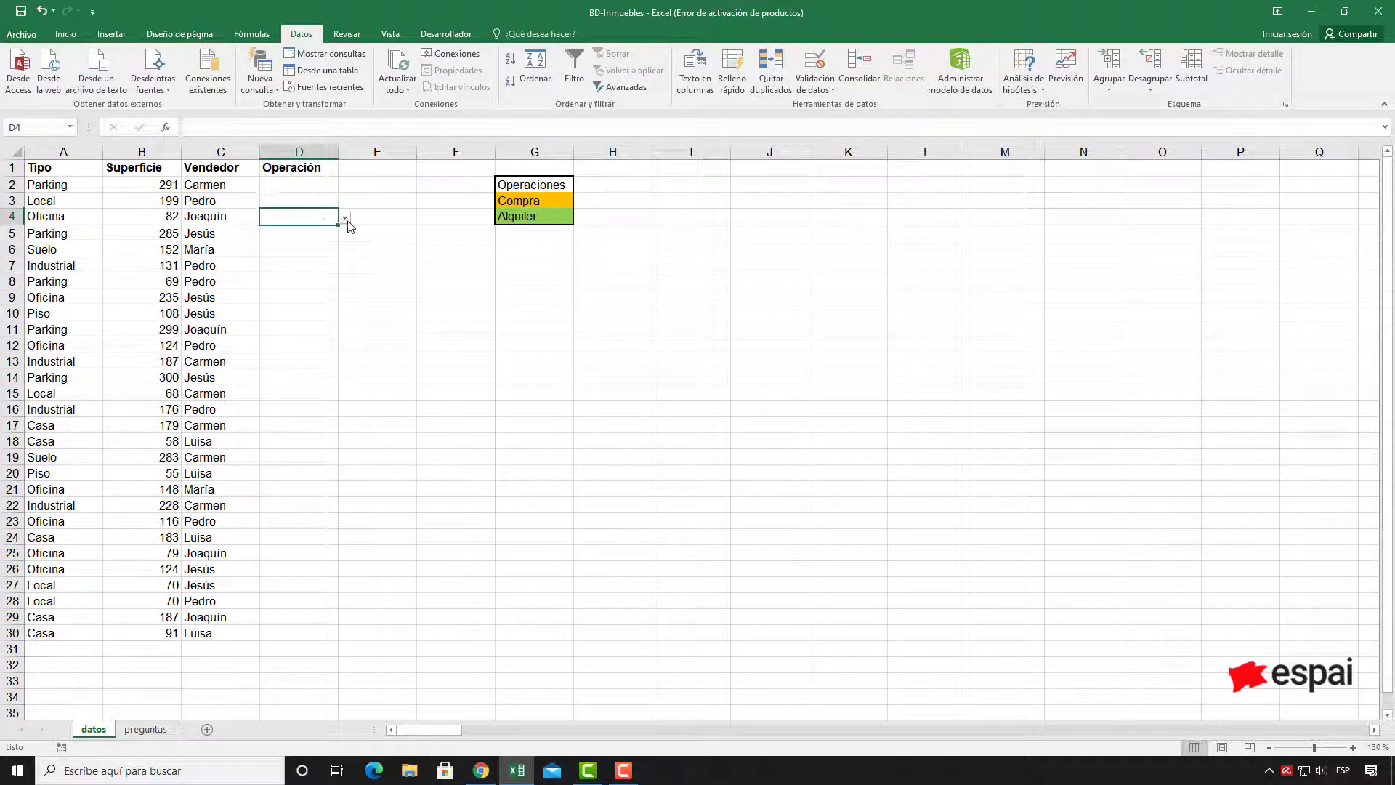
click(346, 217)
click(290, 231)
click(315, 303)
click(302, 217)
key(Delete)
- Select A2:D30 and start a new formula-based conditional formatting rule
mouse_move(41, 185)
mouse_down()
mouse_move(253, 228)
mouse_move(310, 630)
mouse_up()
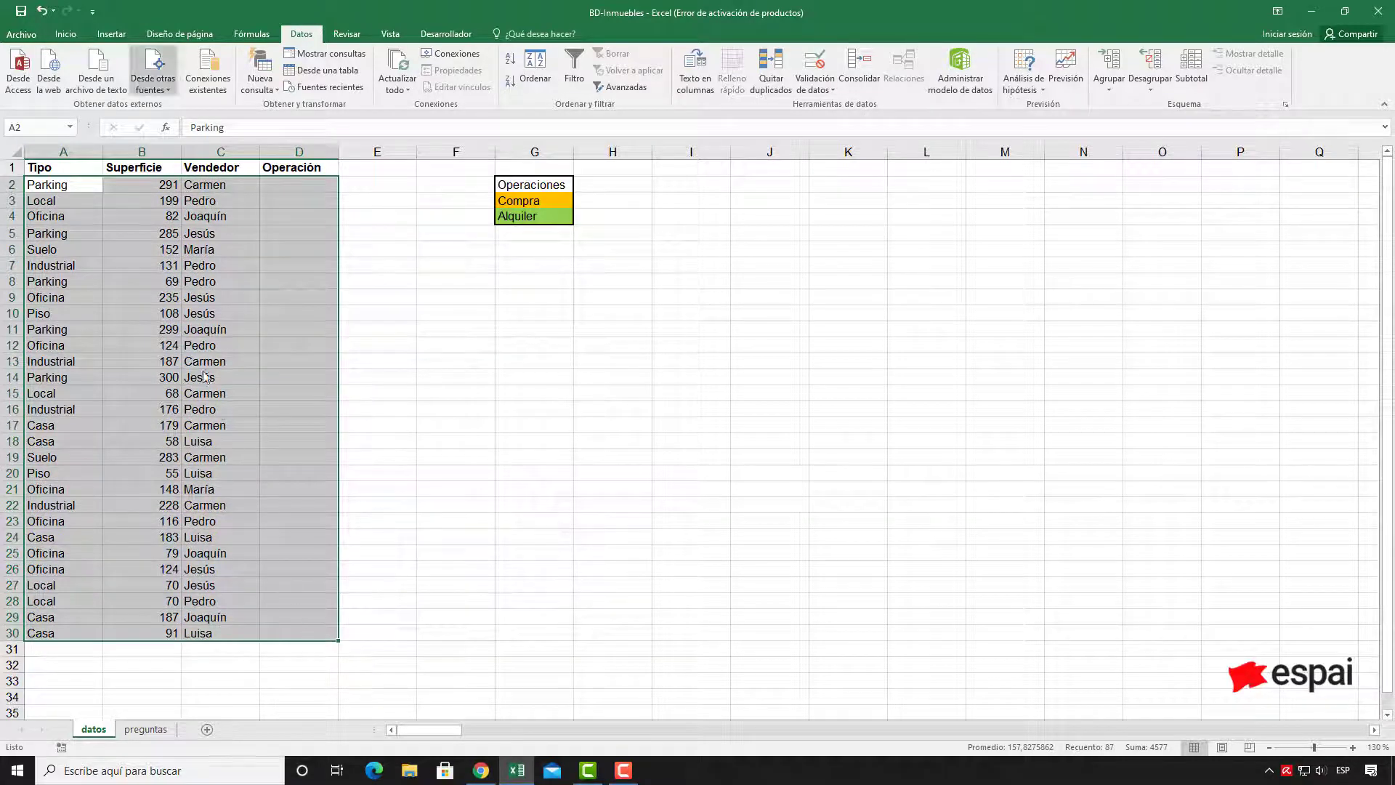
click(66, 34)
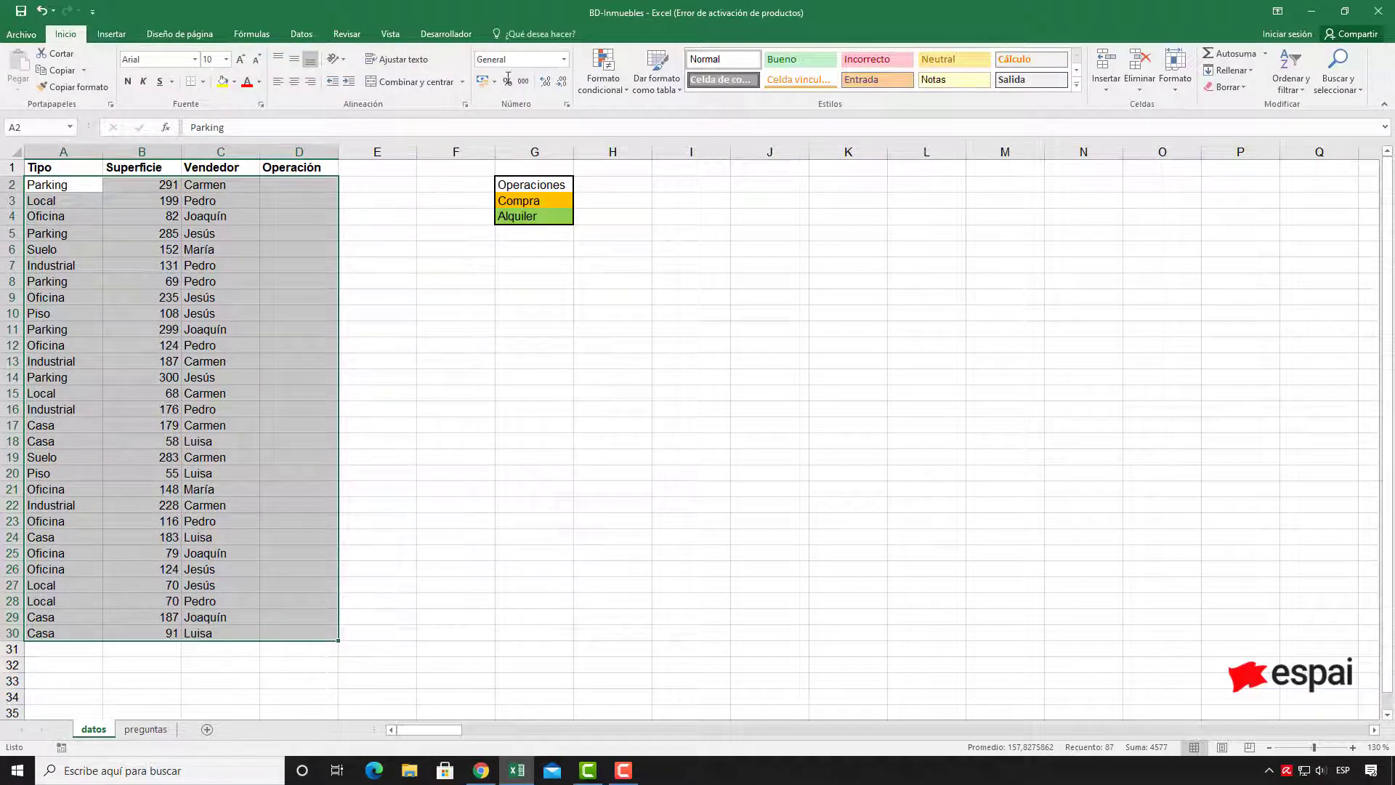
click(604, 88)
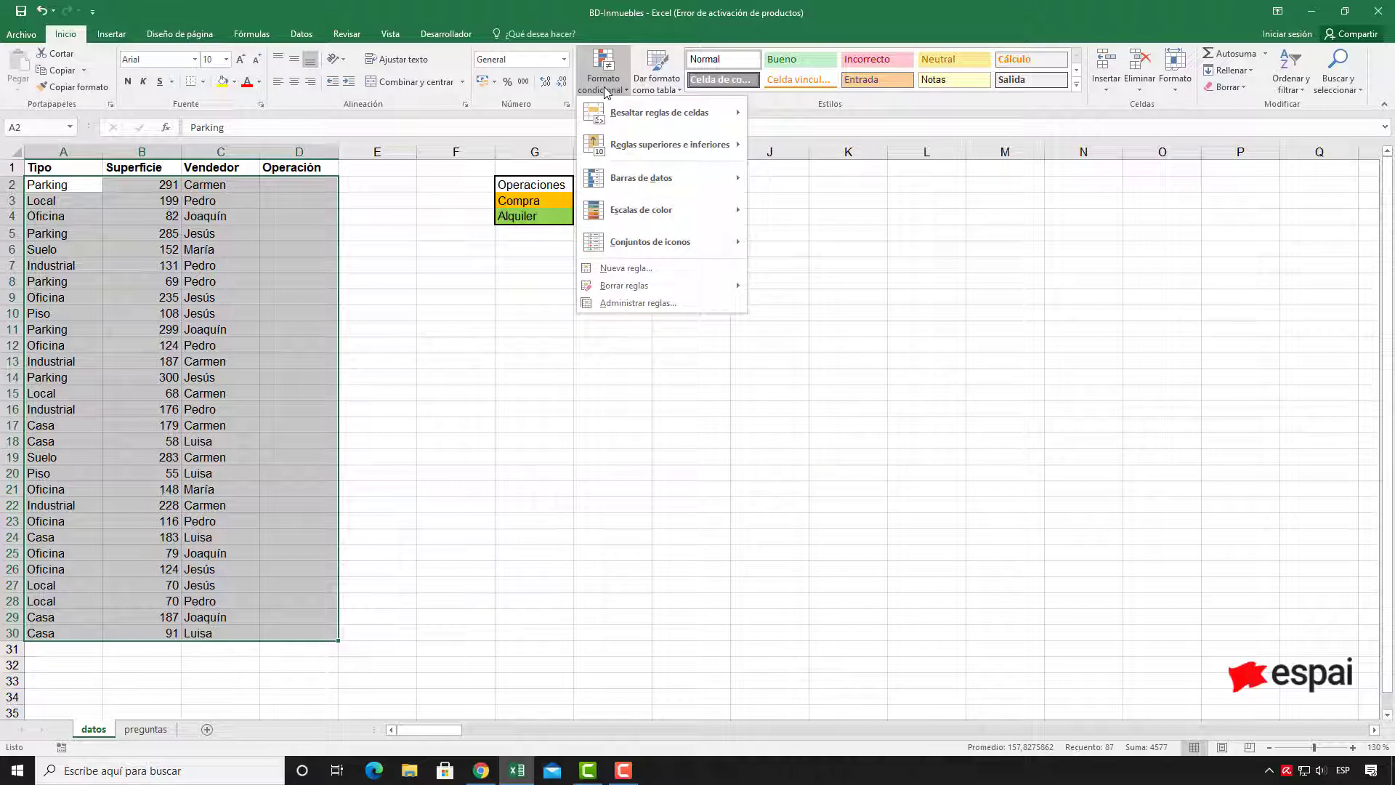
click(638, 270)
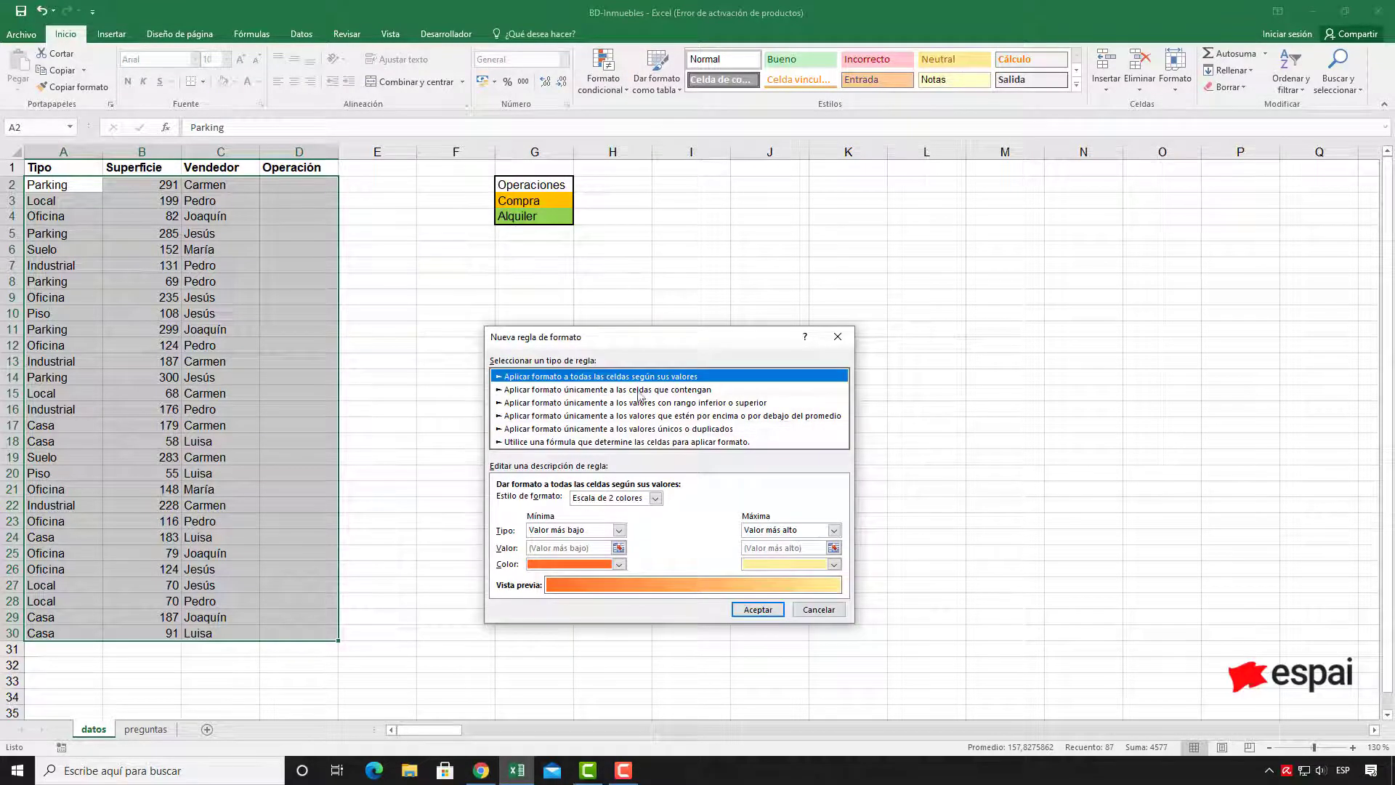
click(640, 441)
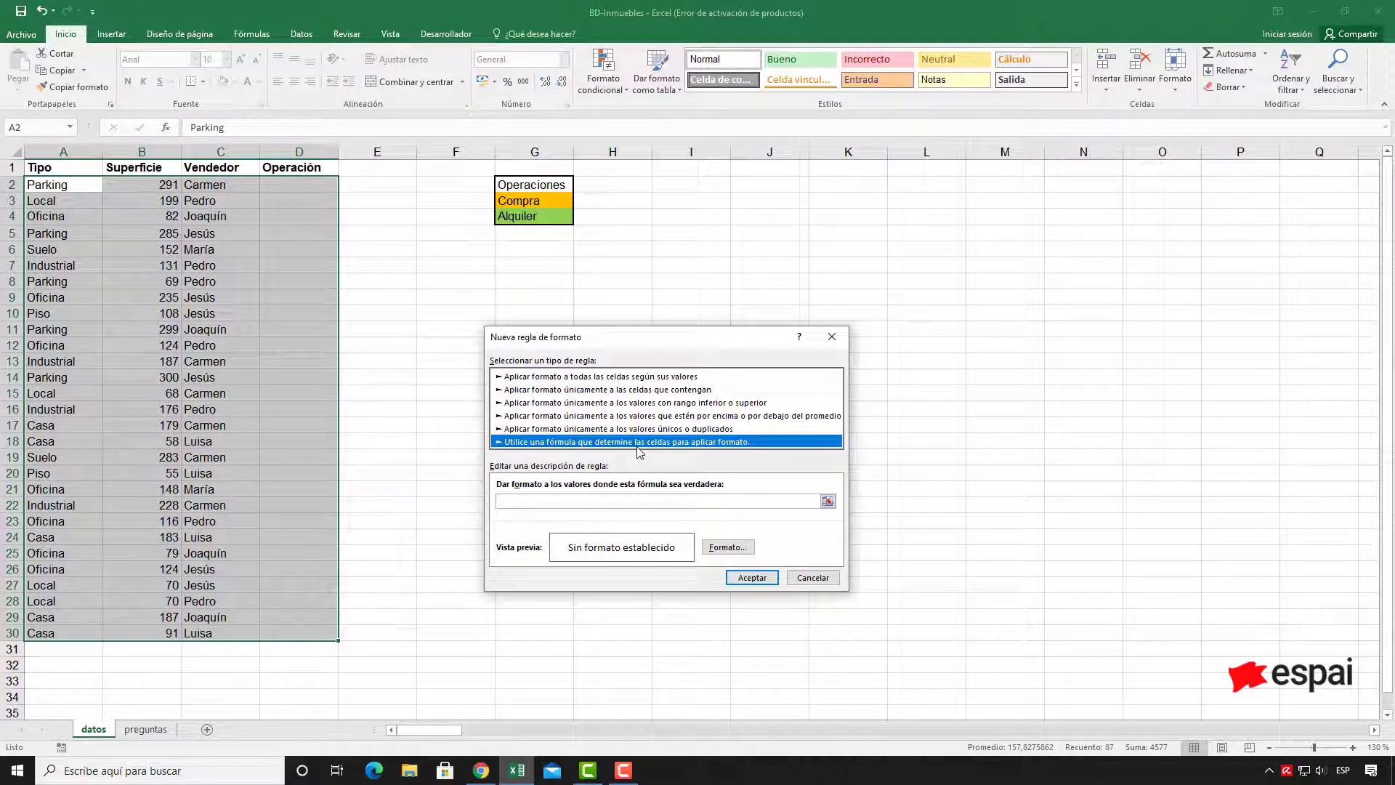
- Enter the rule formula =$D$2=$G$3 comparing Operación with Compra
click(626, 501)
text(=)
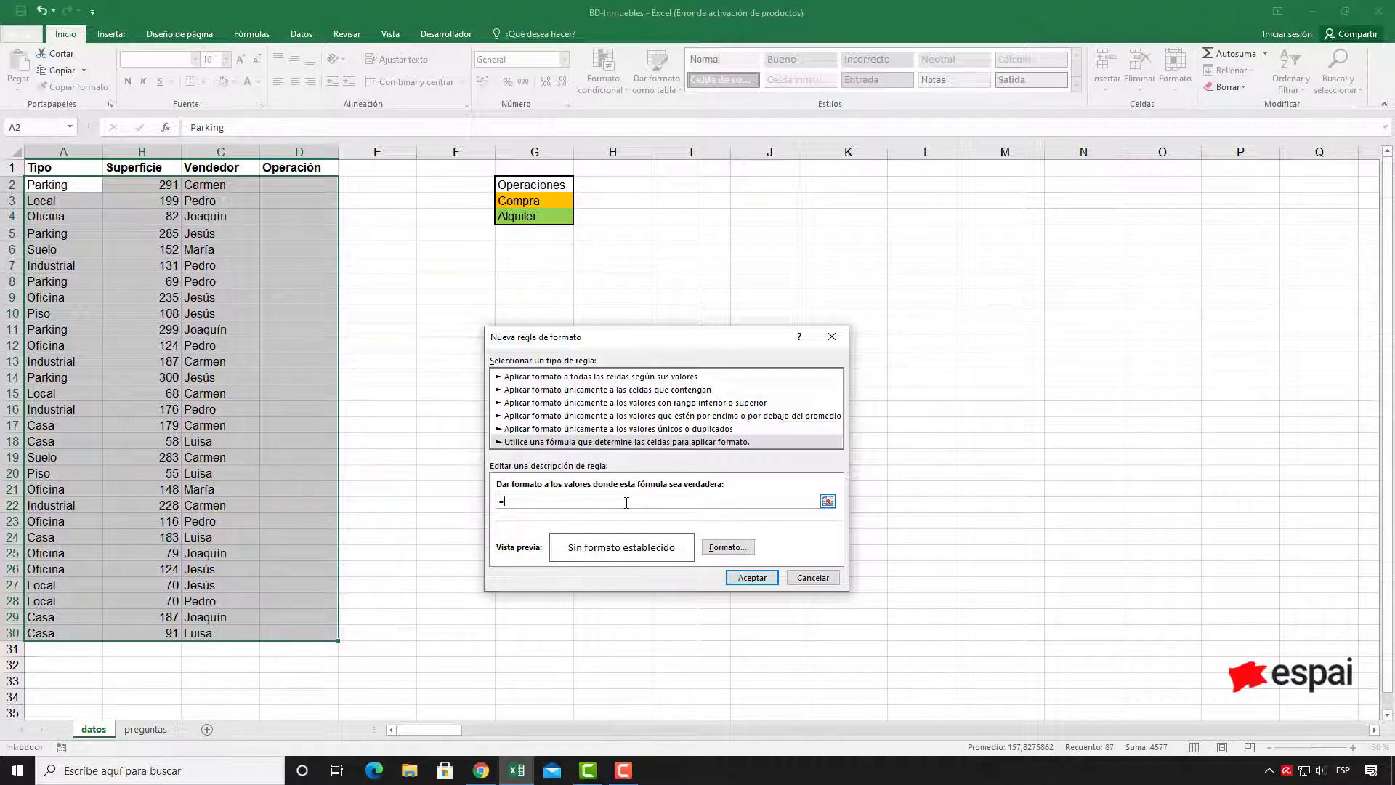
click(280, 185)
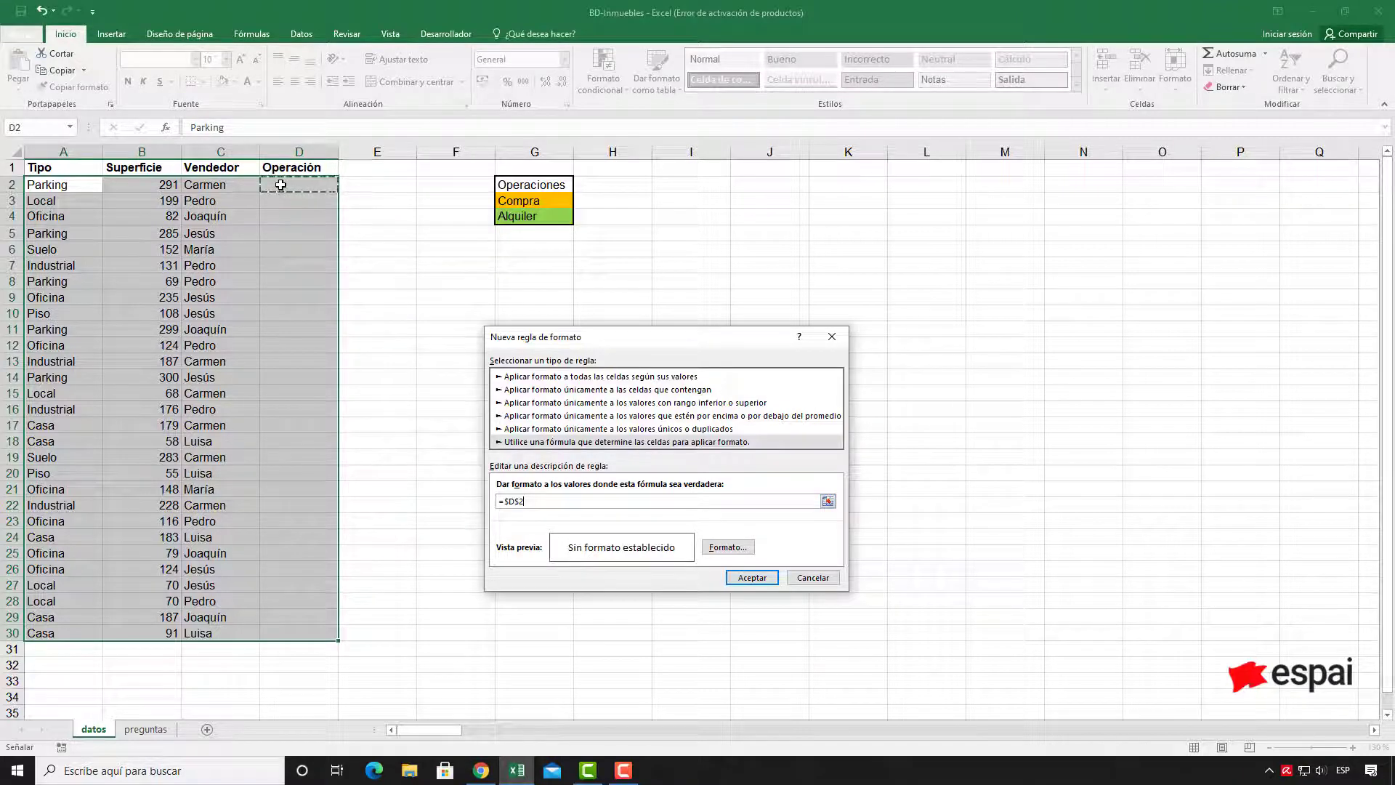
text(=)
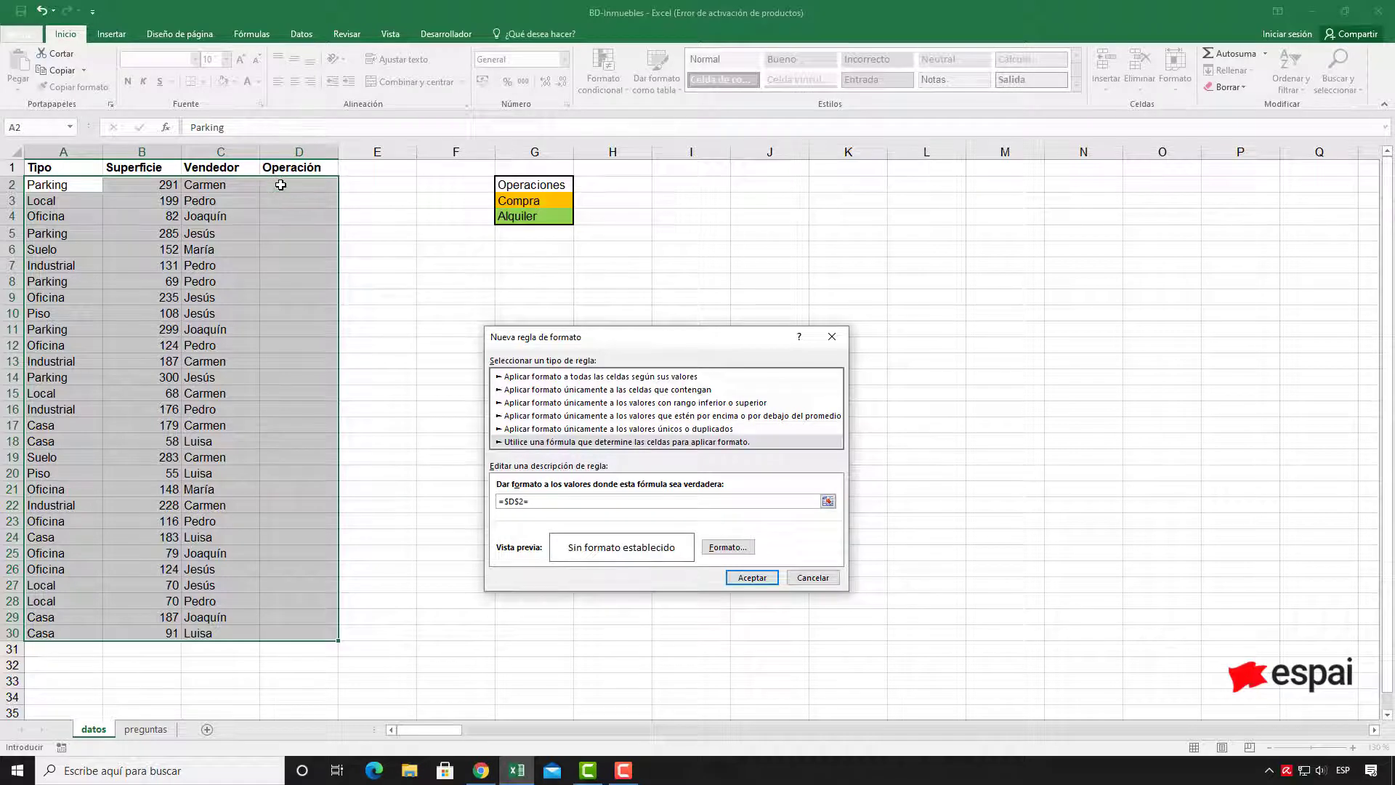
click(529, 204)
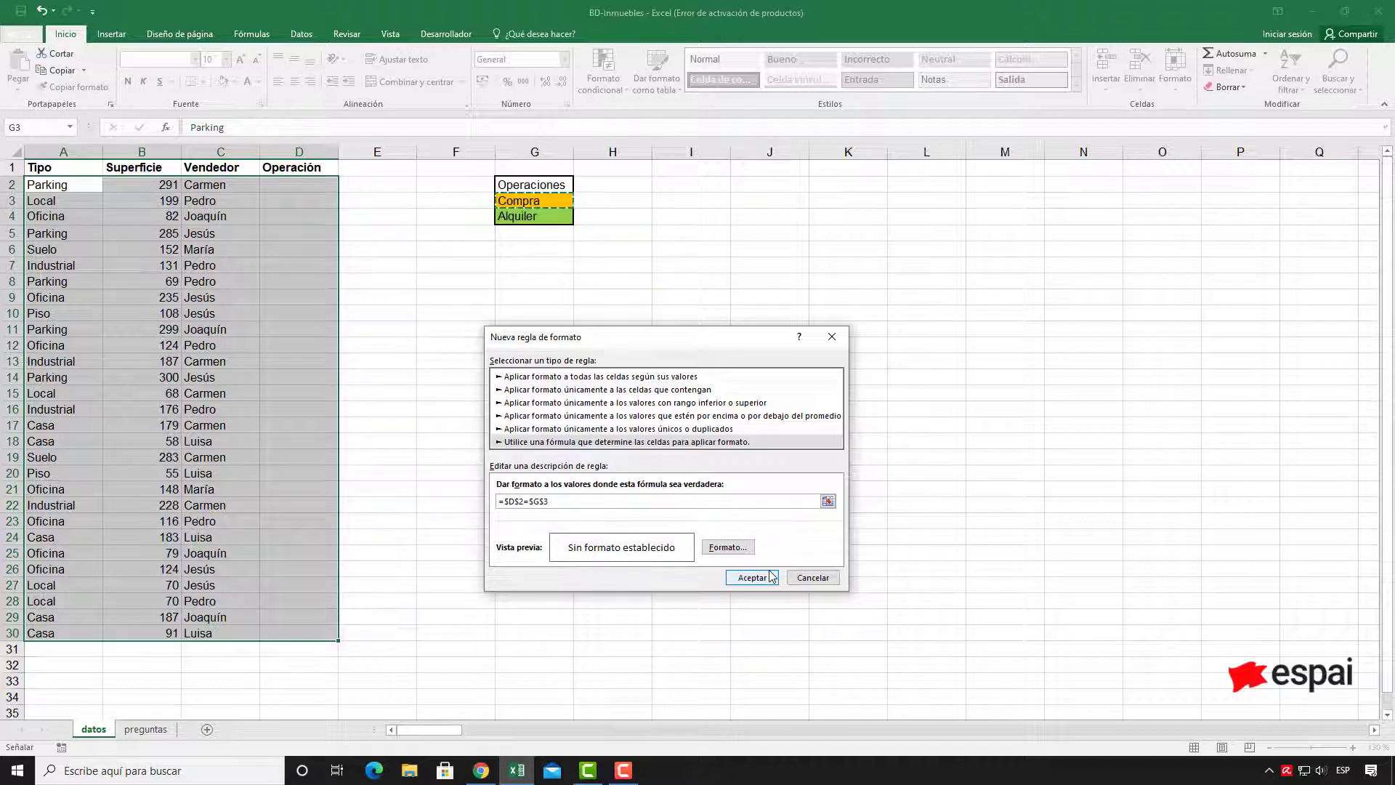
click(744, 547)
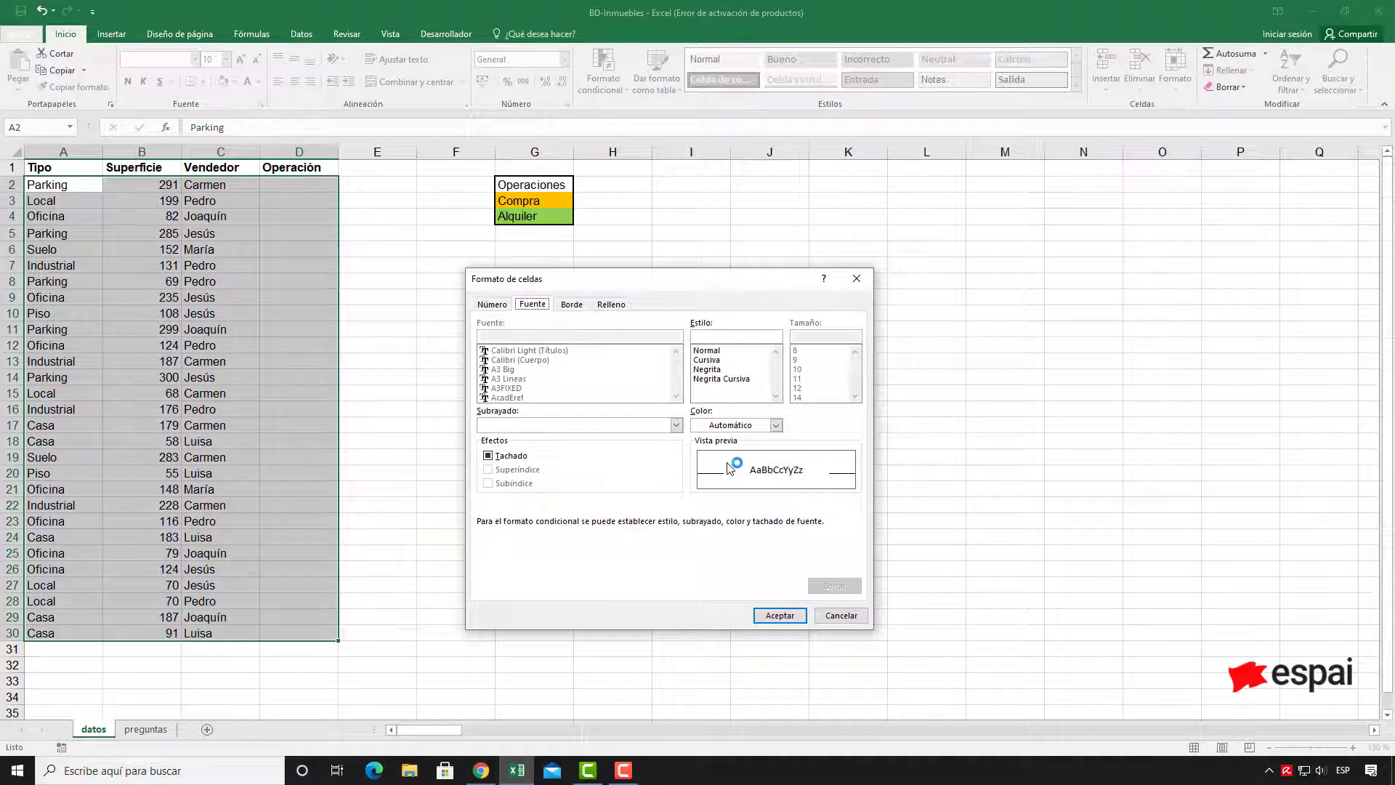
- Set the rule's fill colour to orange
click(618, 308)
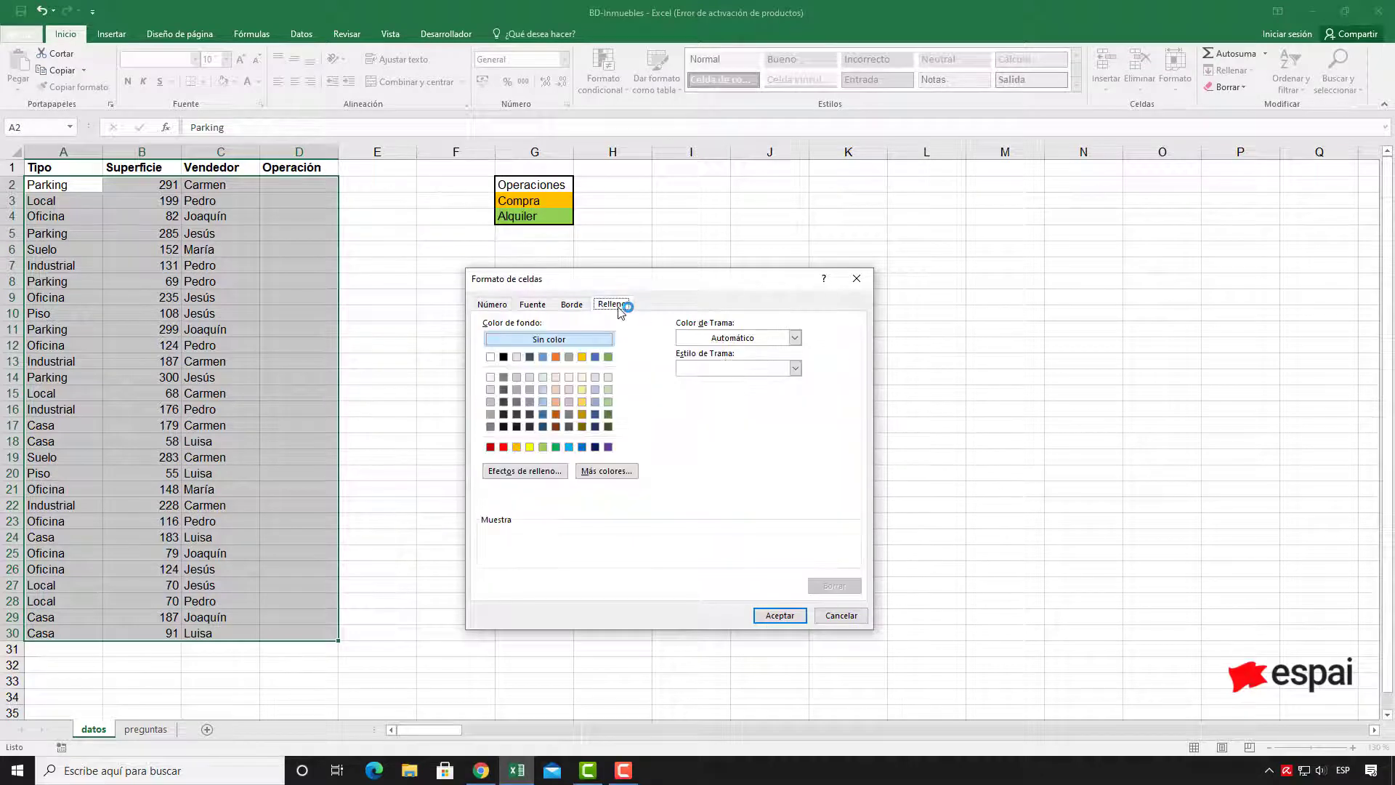
click(517, 447)
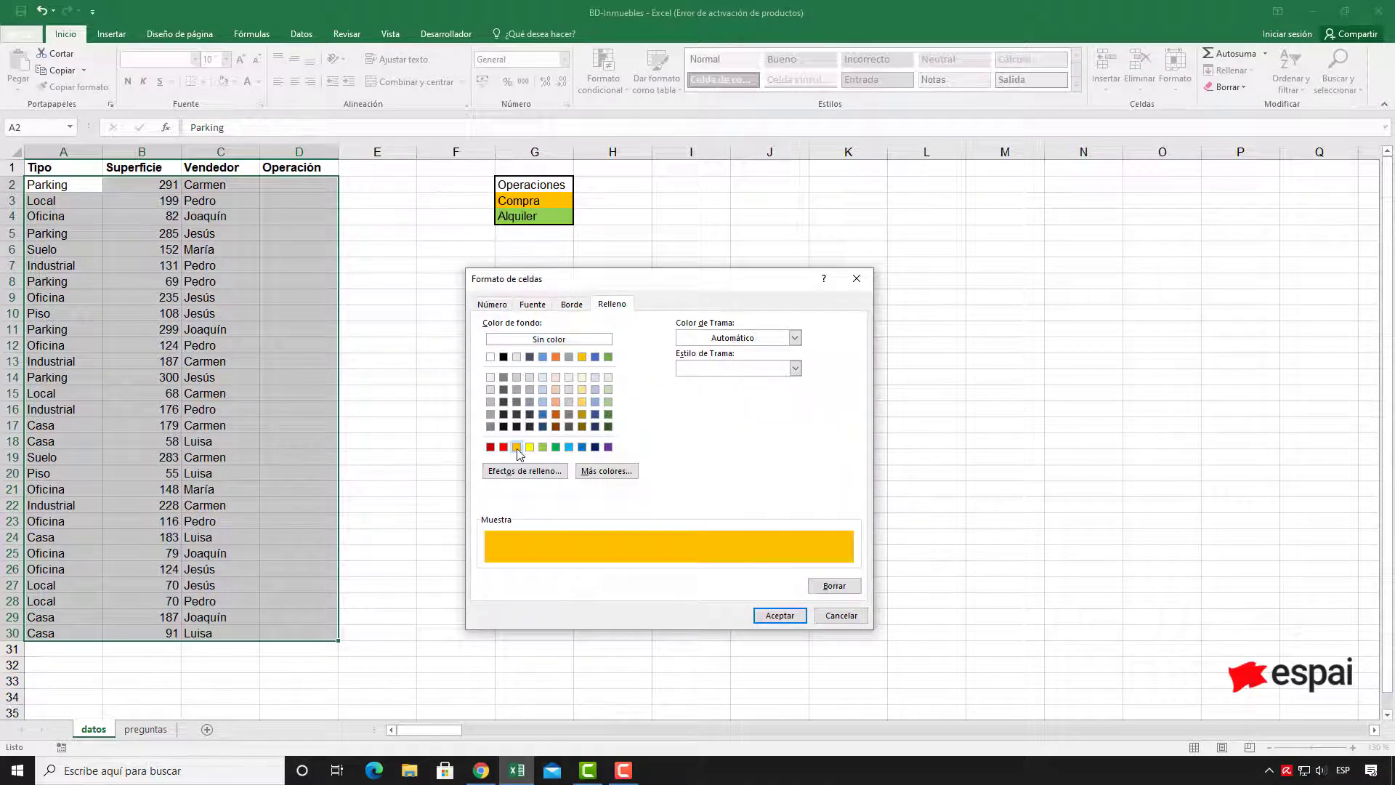
click(780, 616)
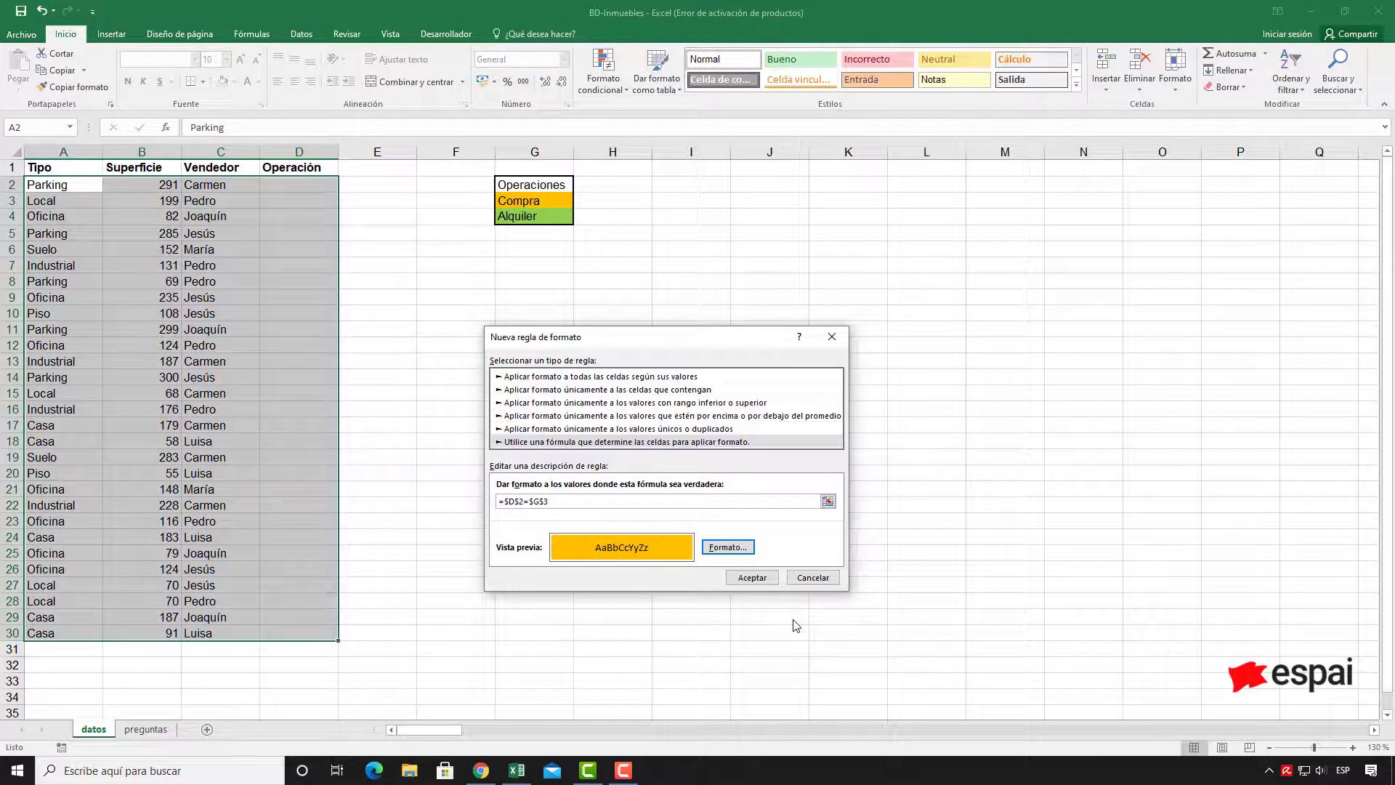
- Change the formula to =$D2=$G$3 and save the orange rule
click(518, 502)
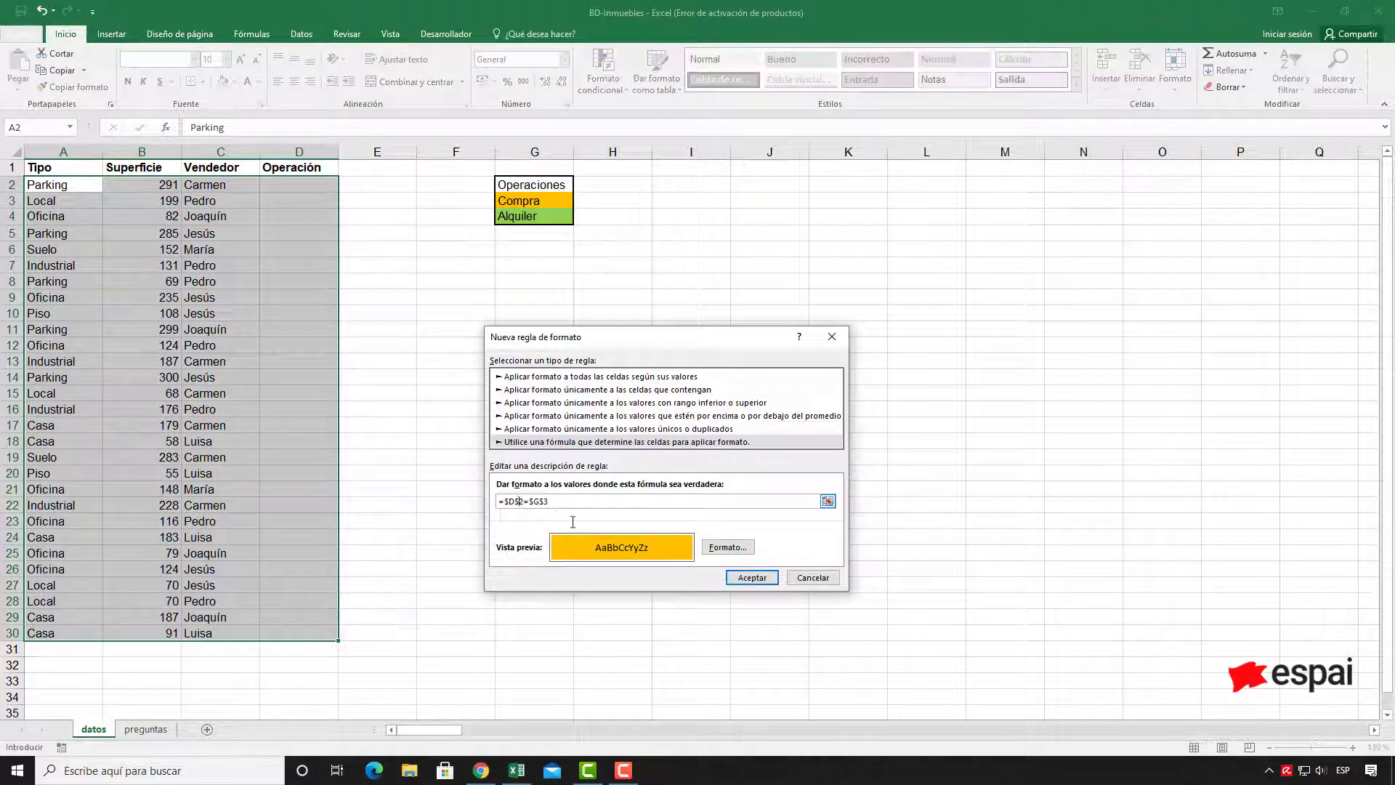
key(BackSpace)
click(752, 578)
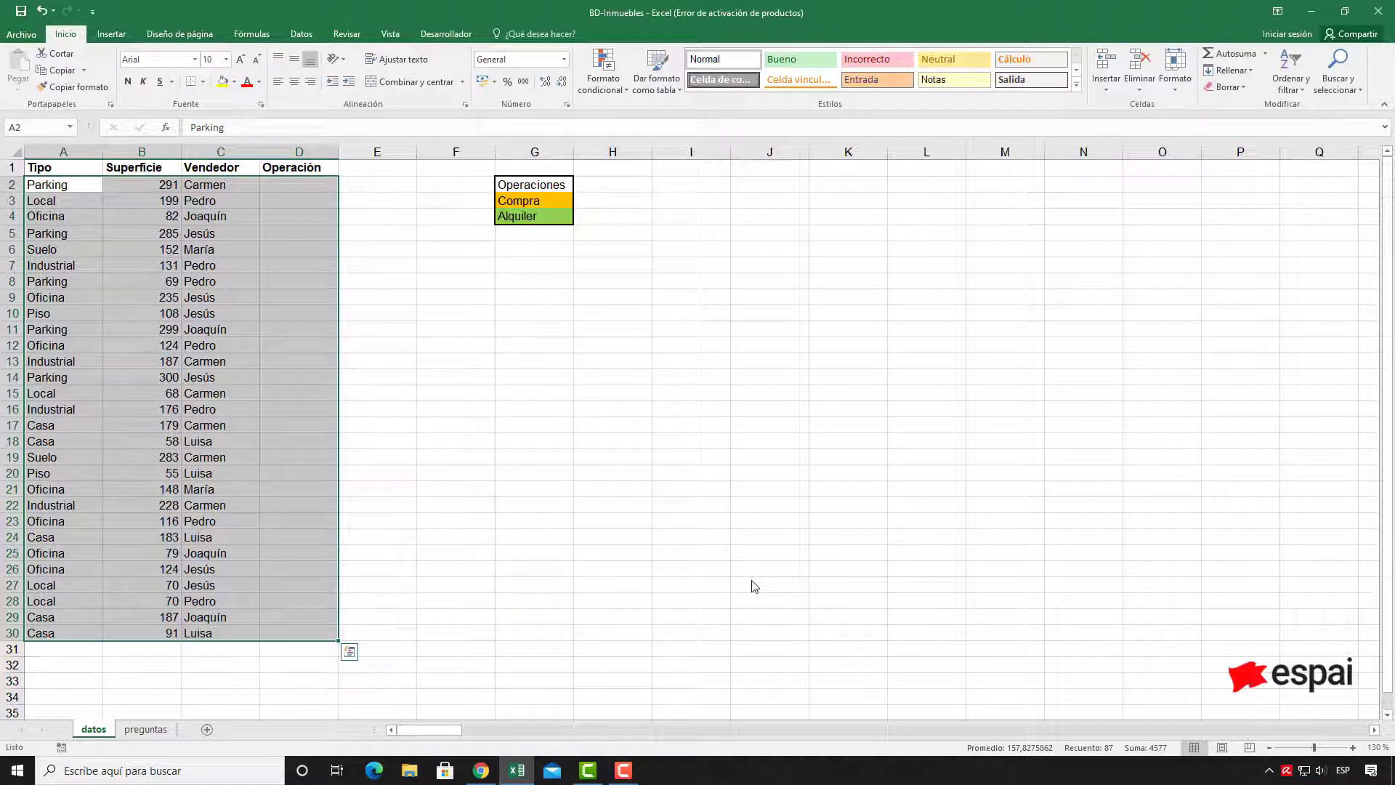
- Pick Compra in D2, Alquiler in D3 and Compra in D4, then select A2:D30
click(514, 346)
click(315, 180)
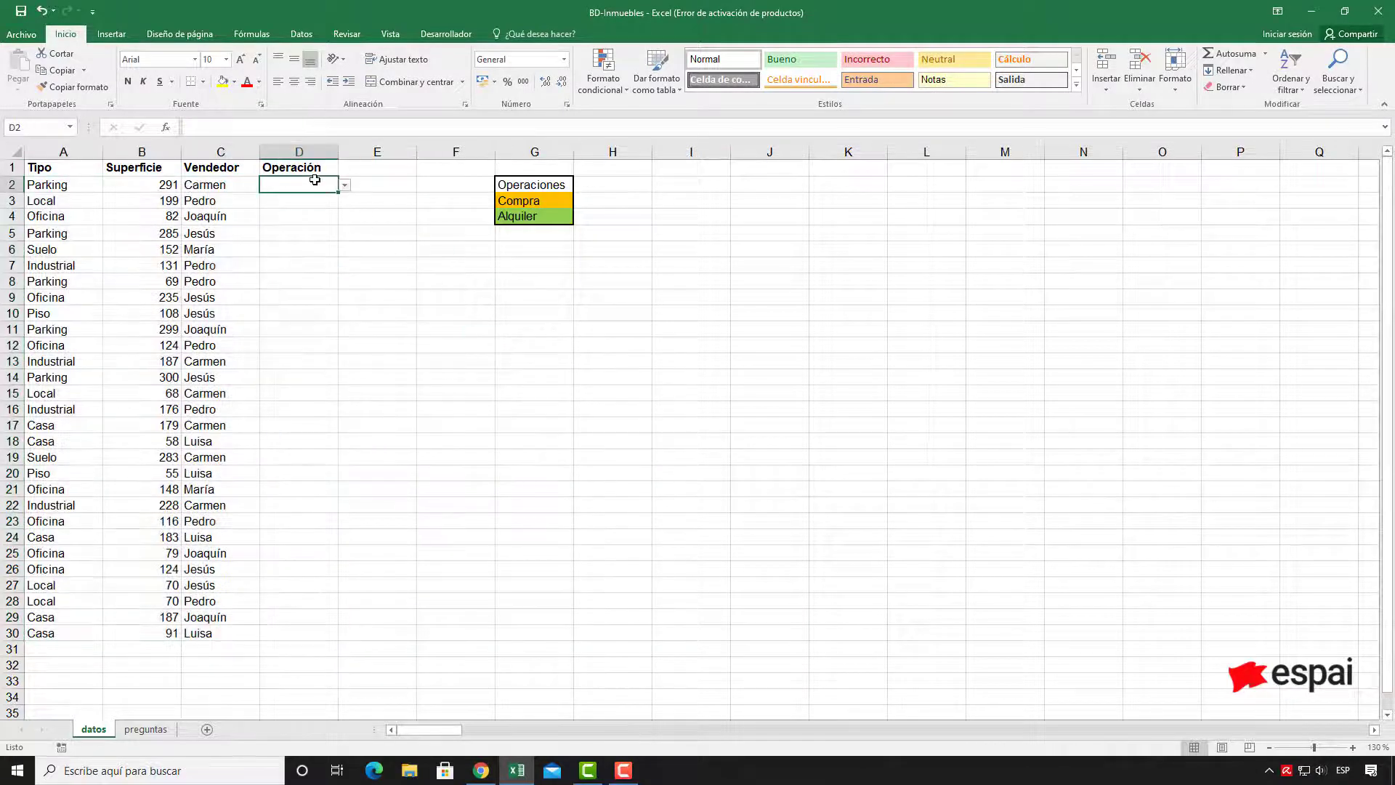
click(344, 186)
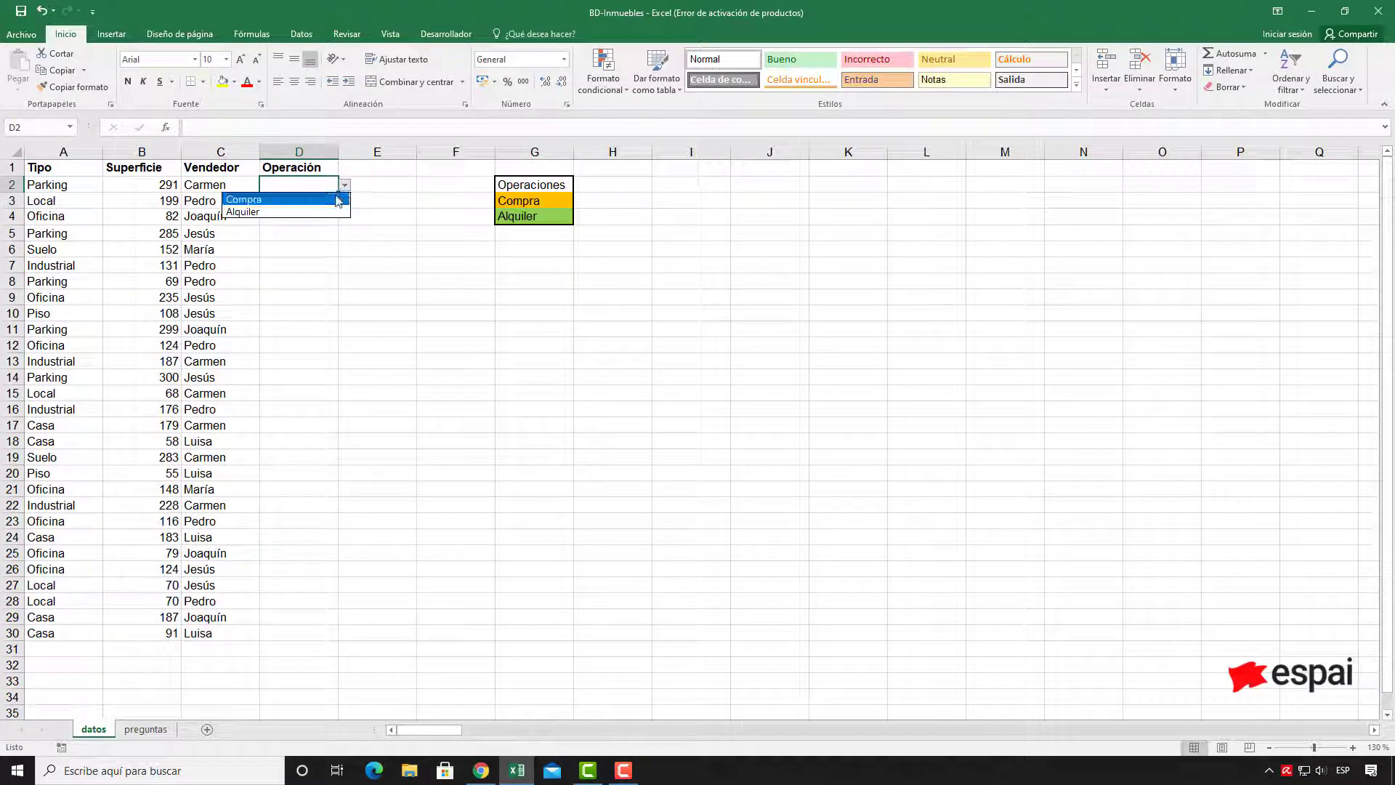
click(338, 200)
click(329, 198)
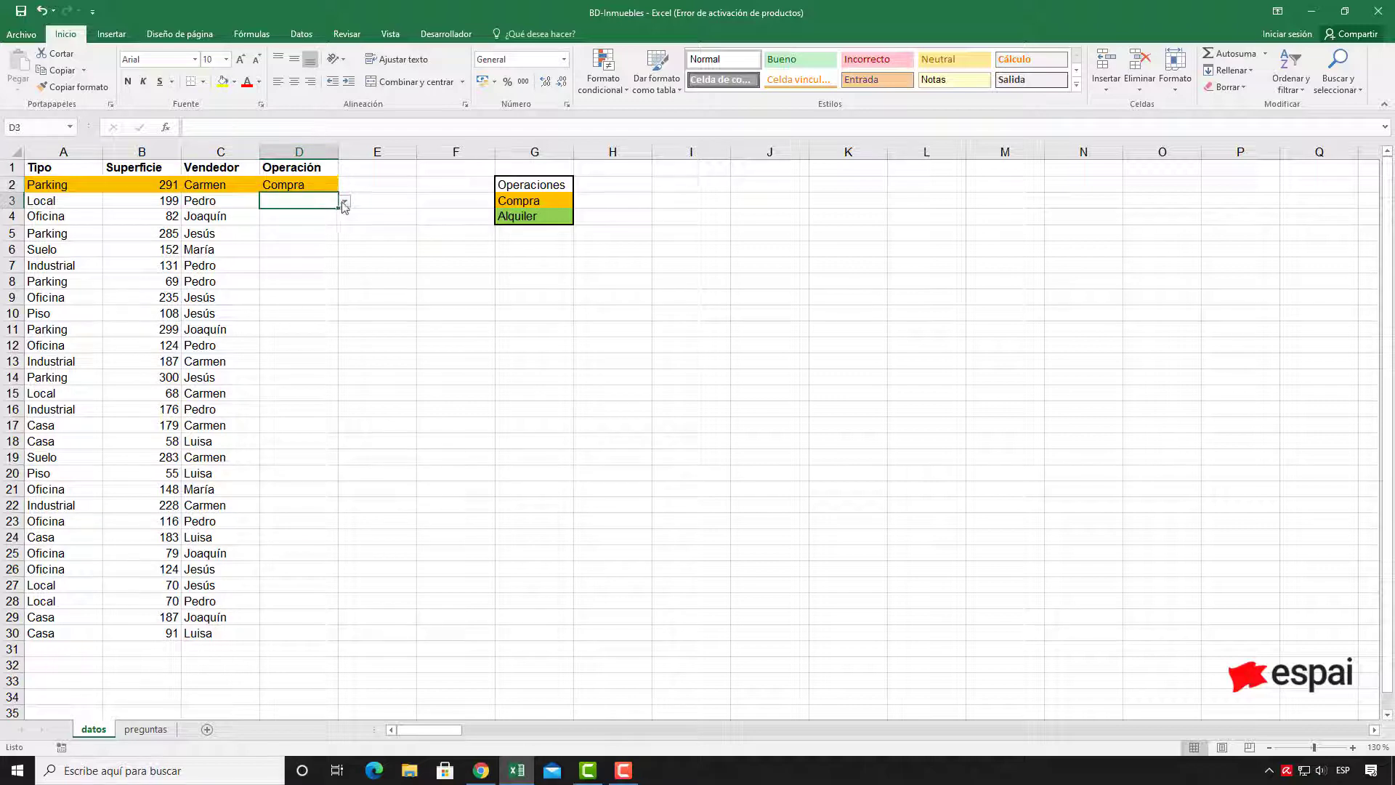
click(344, 205)
click(324, 224)
click(326, 220)
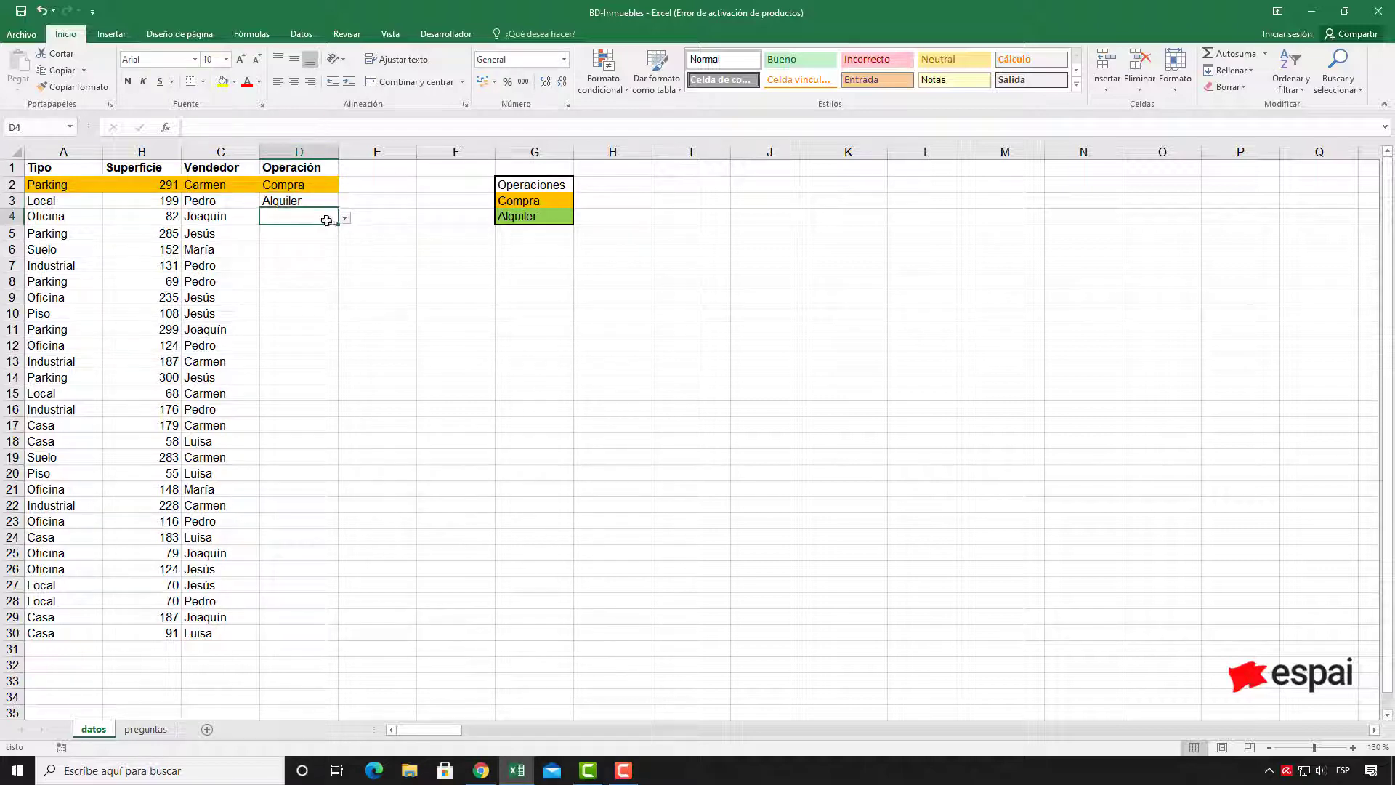
click(344, 217)
click(323, 229)
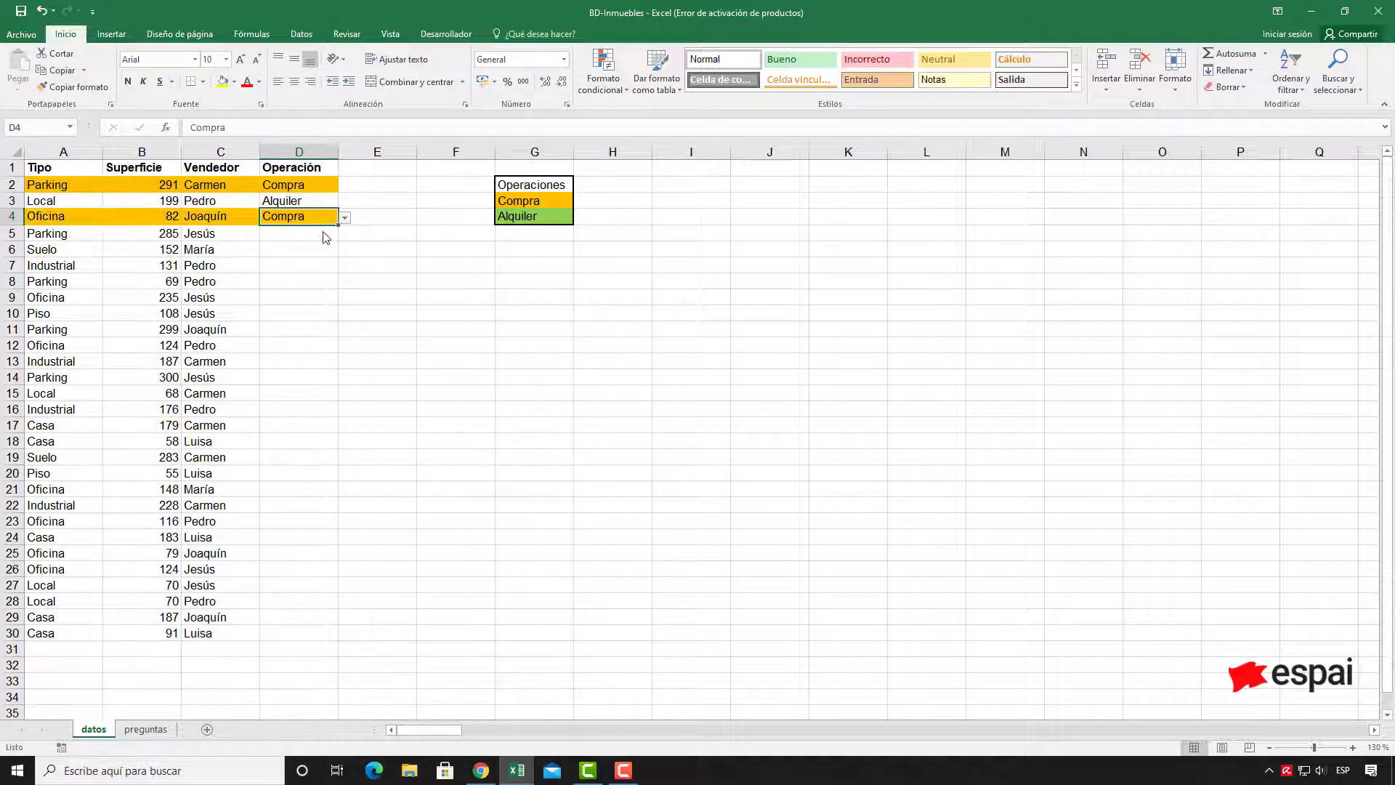
click(314, 234)
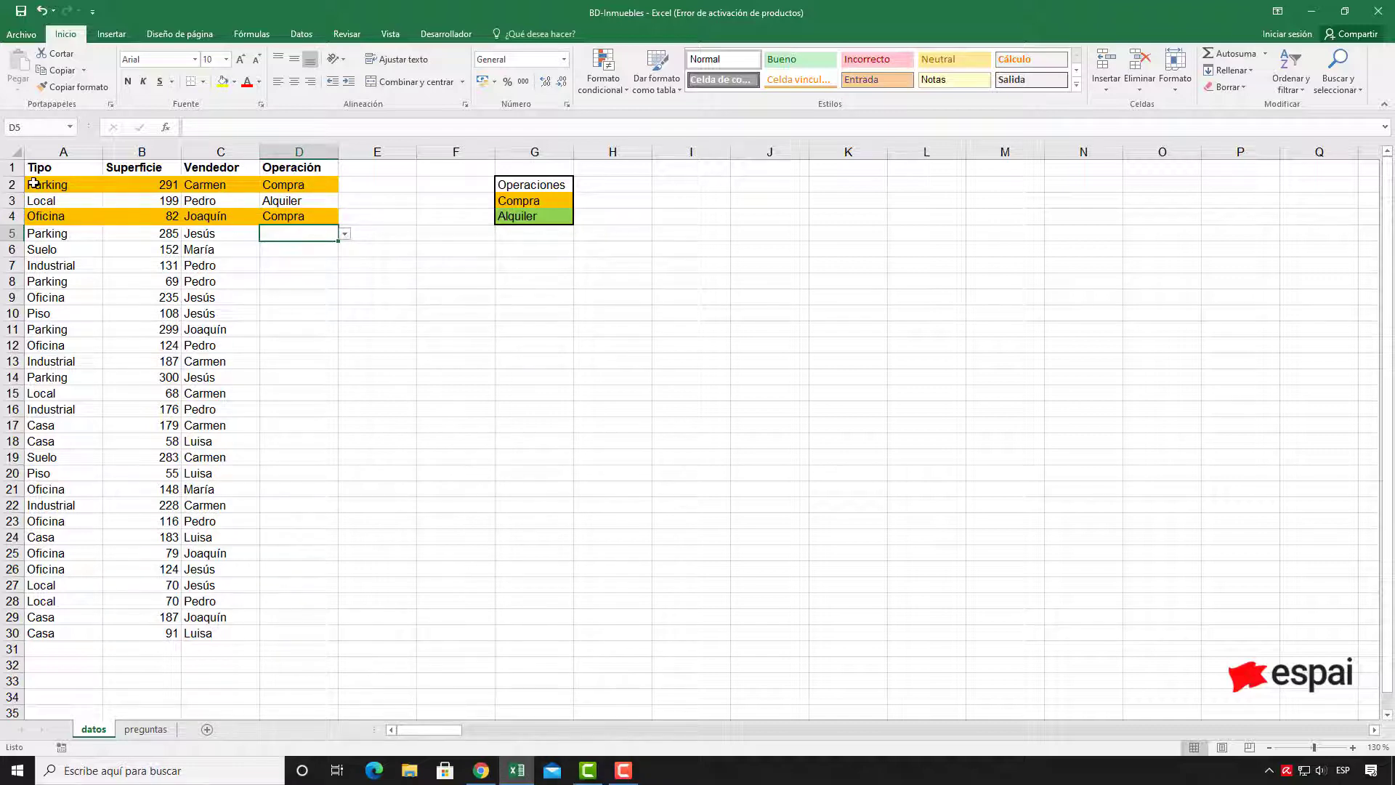
drag(33, 182, 292, 632)
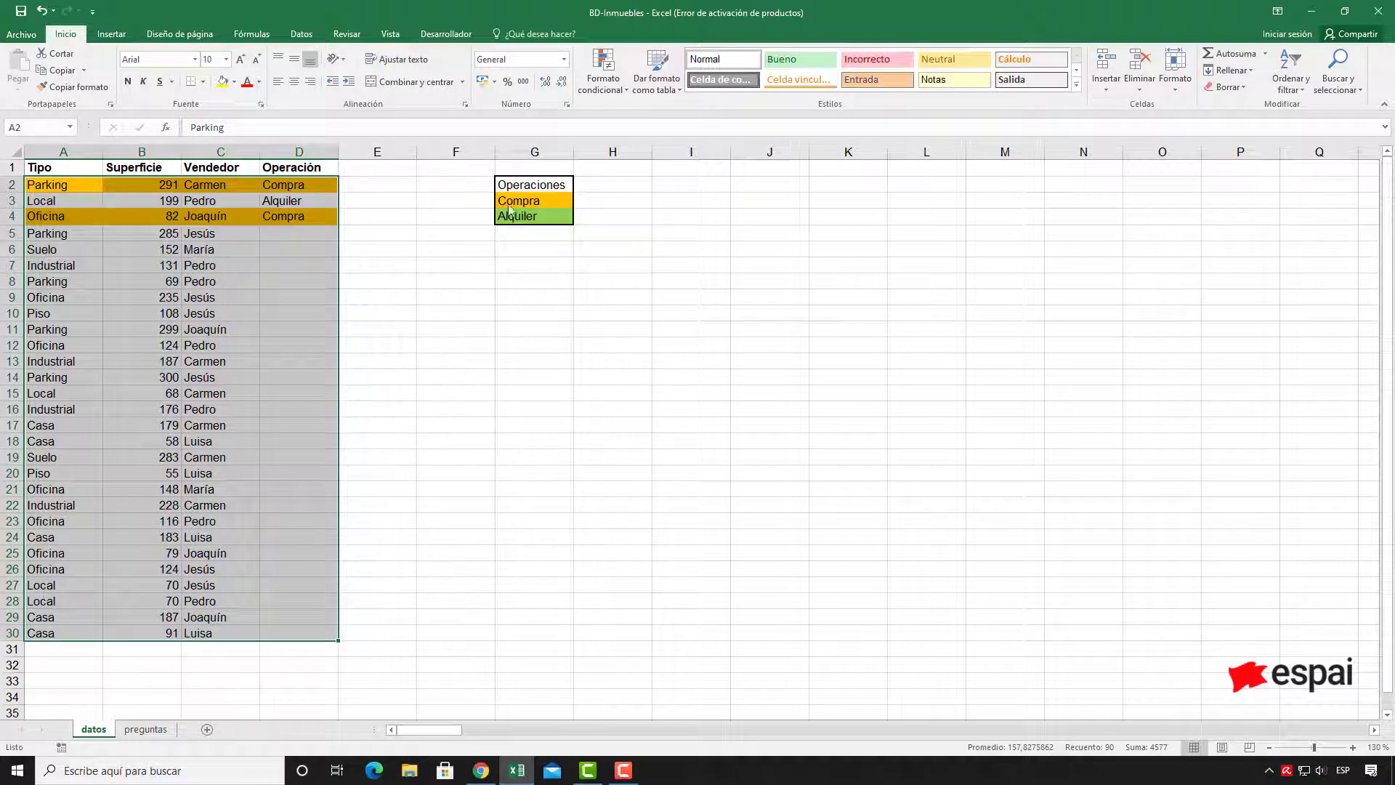
- In the rules manager, create a new formula rule =$D2=$G$4 for Alquiler
click(606, 81)
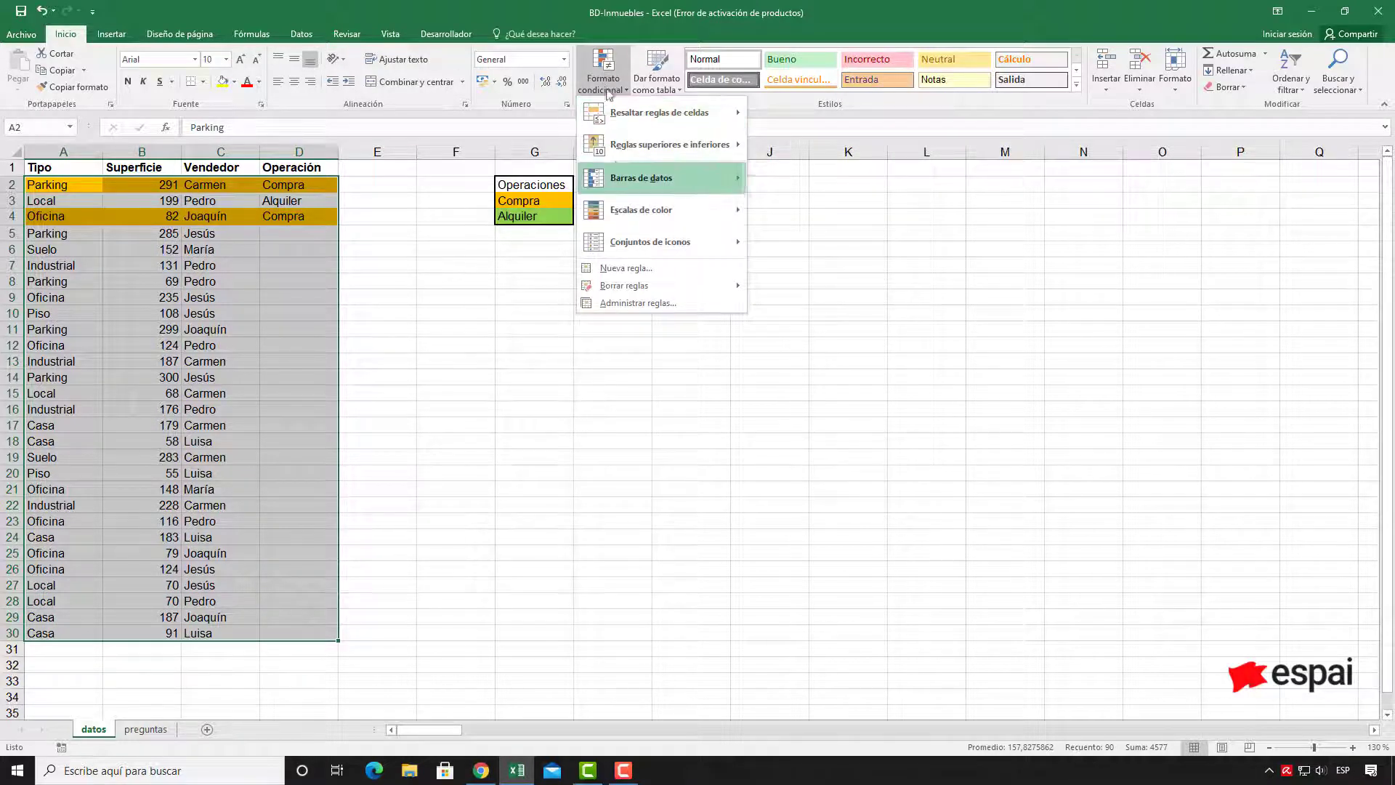
click(635, 304)
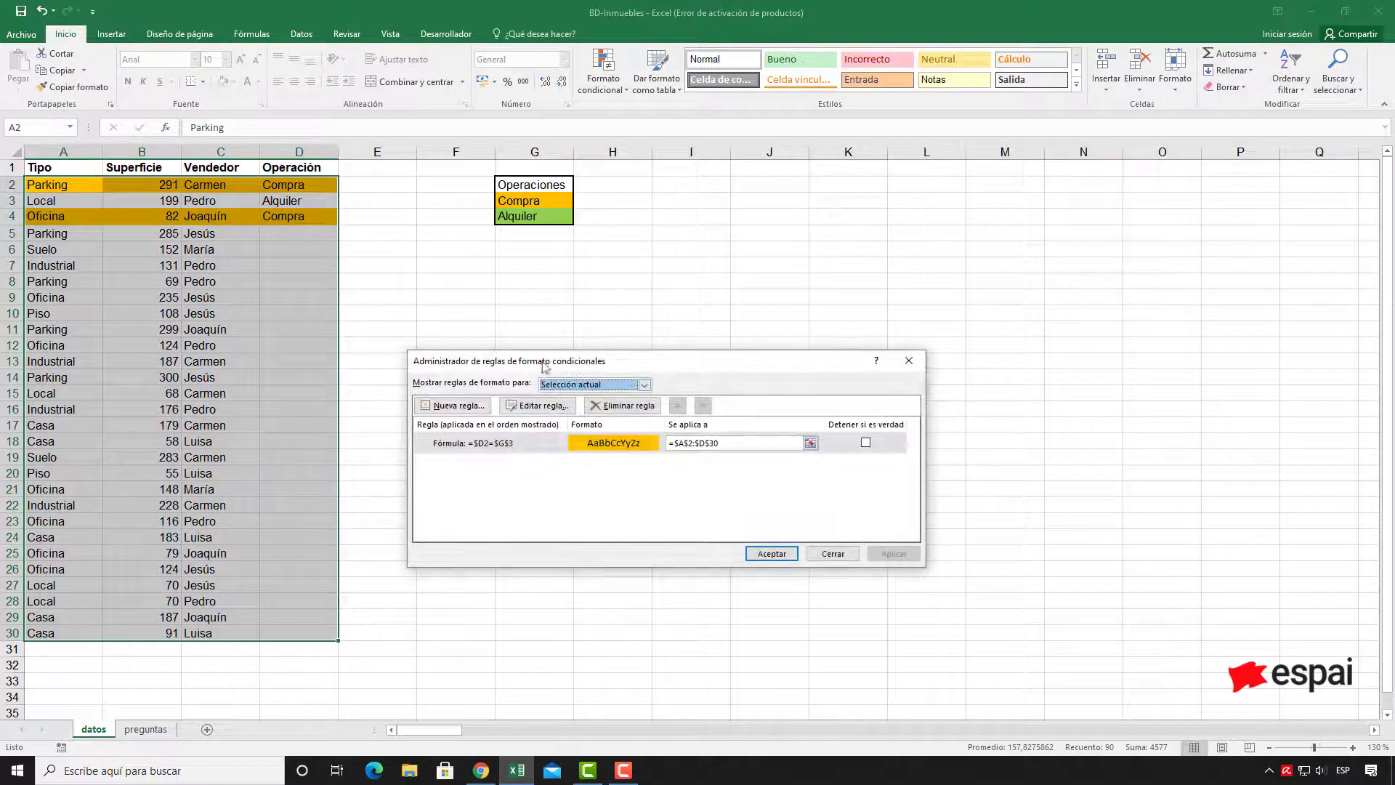
click(473, 406)
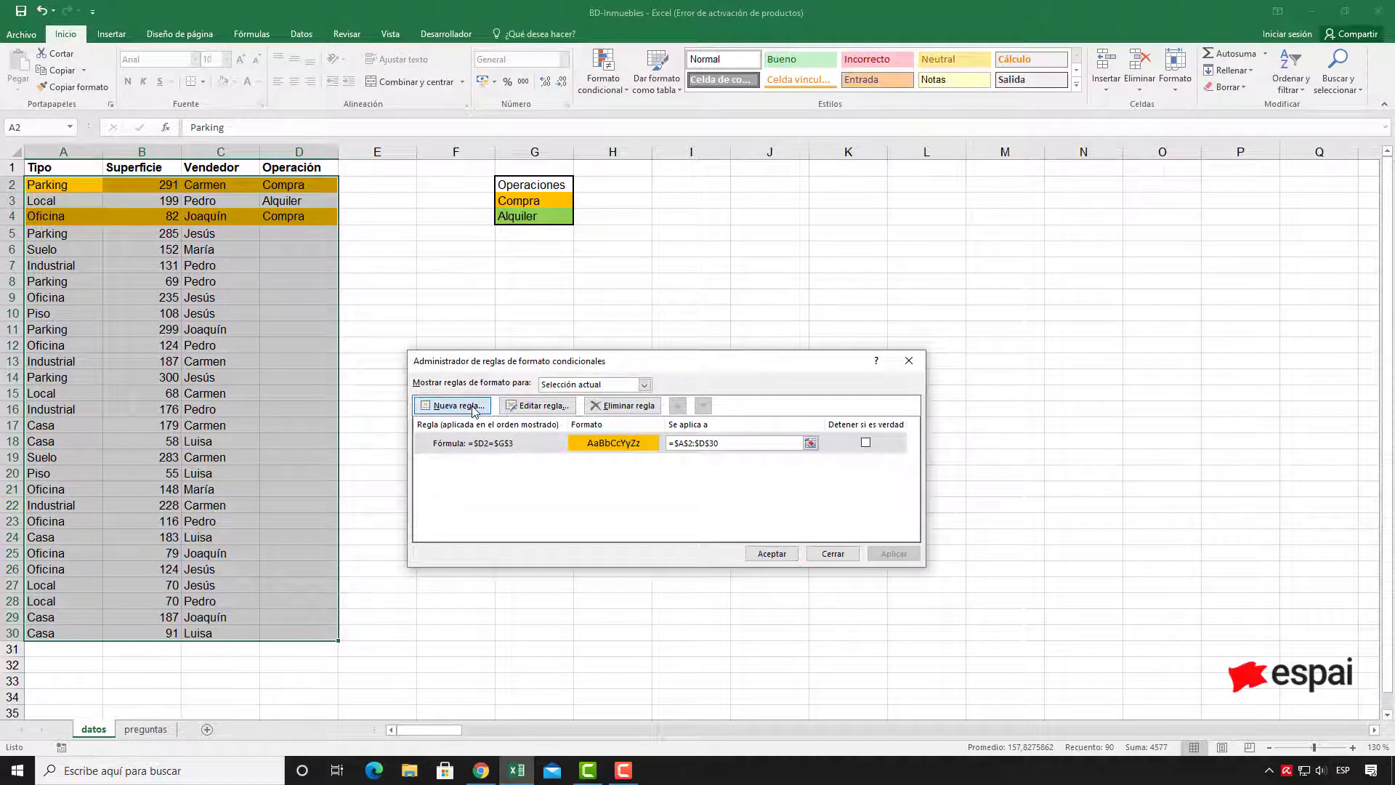
click(556, 427)
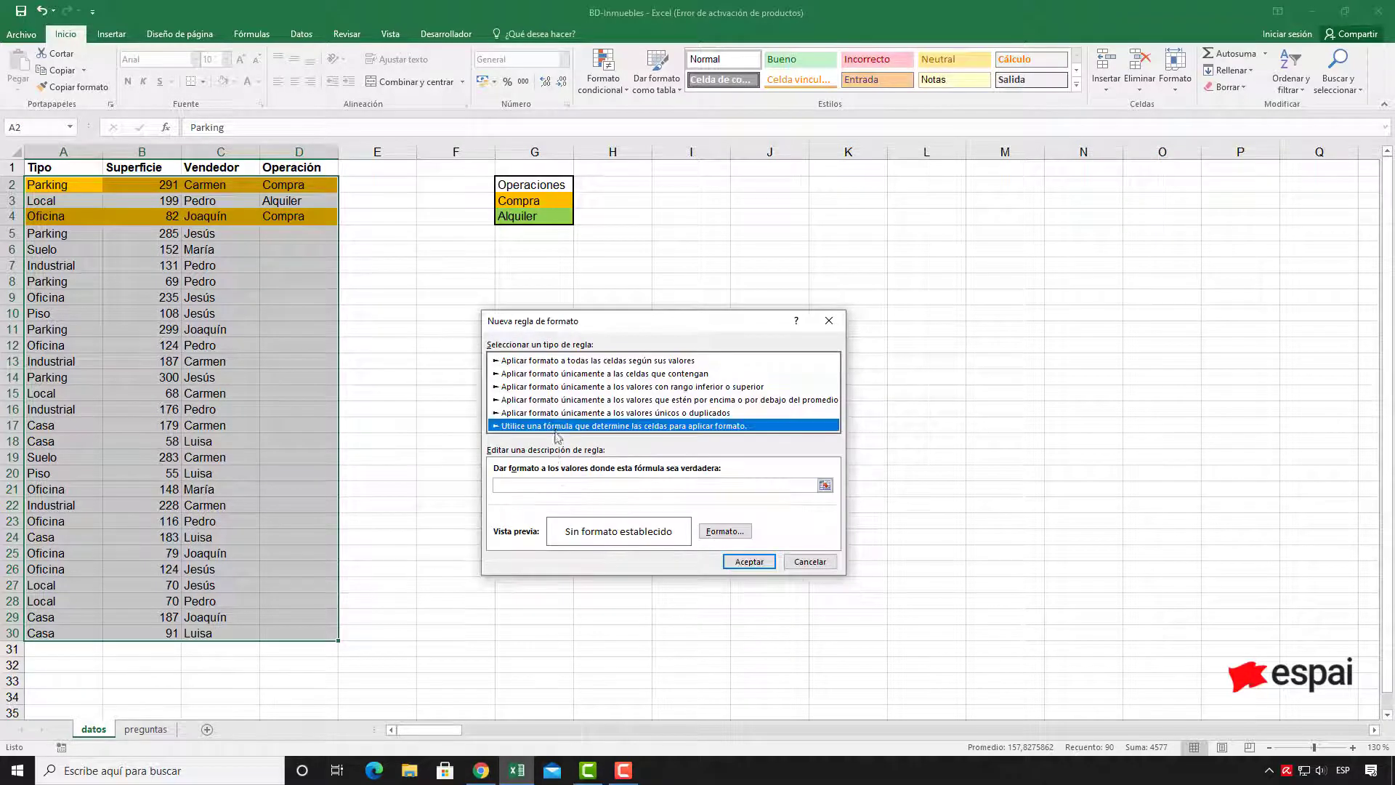
click(546, 485)
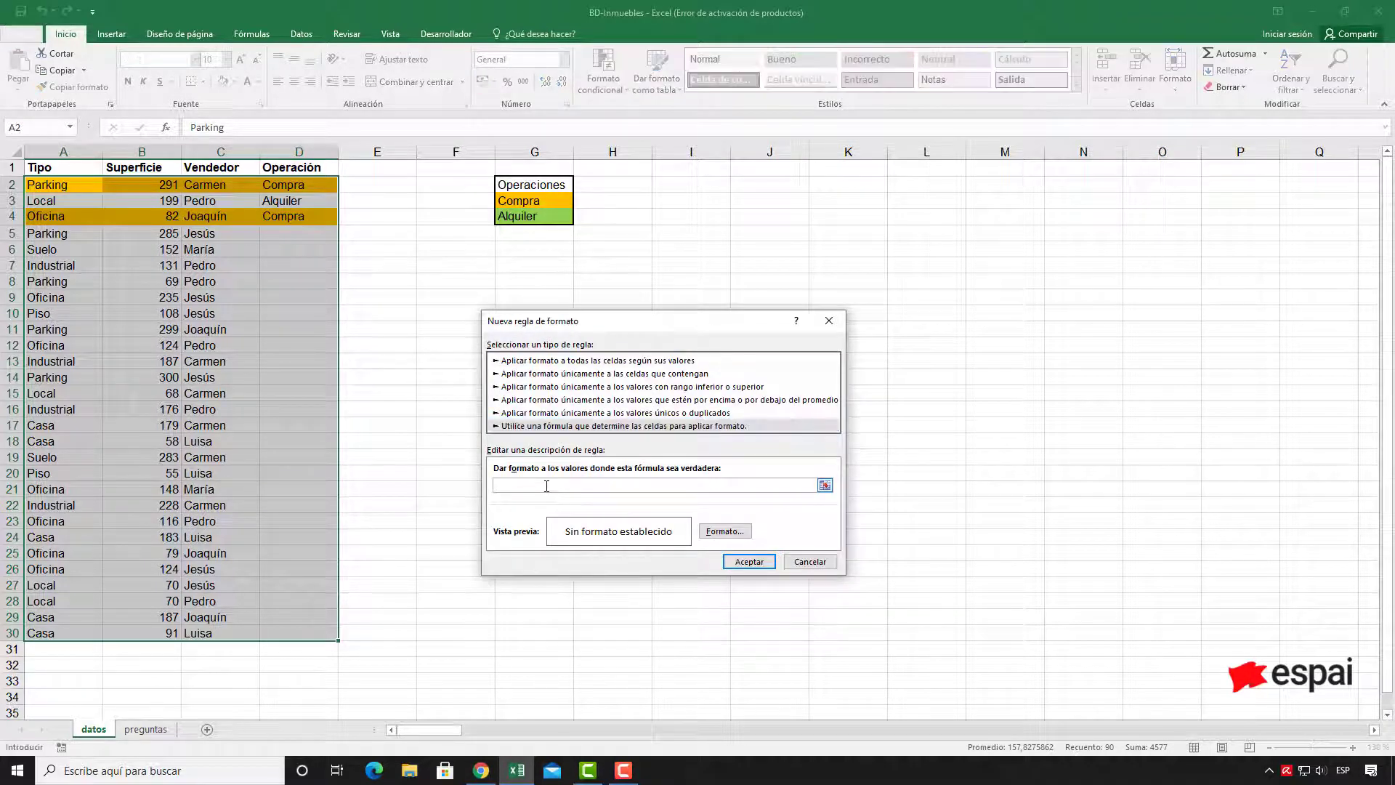
text(=)
click(307, 185)
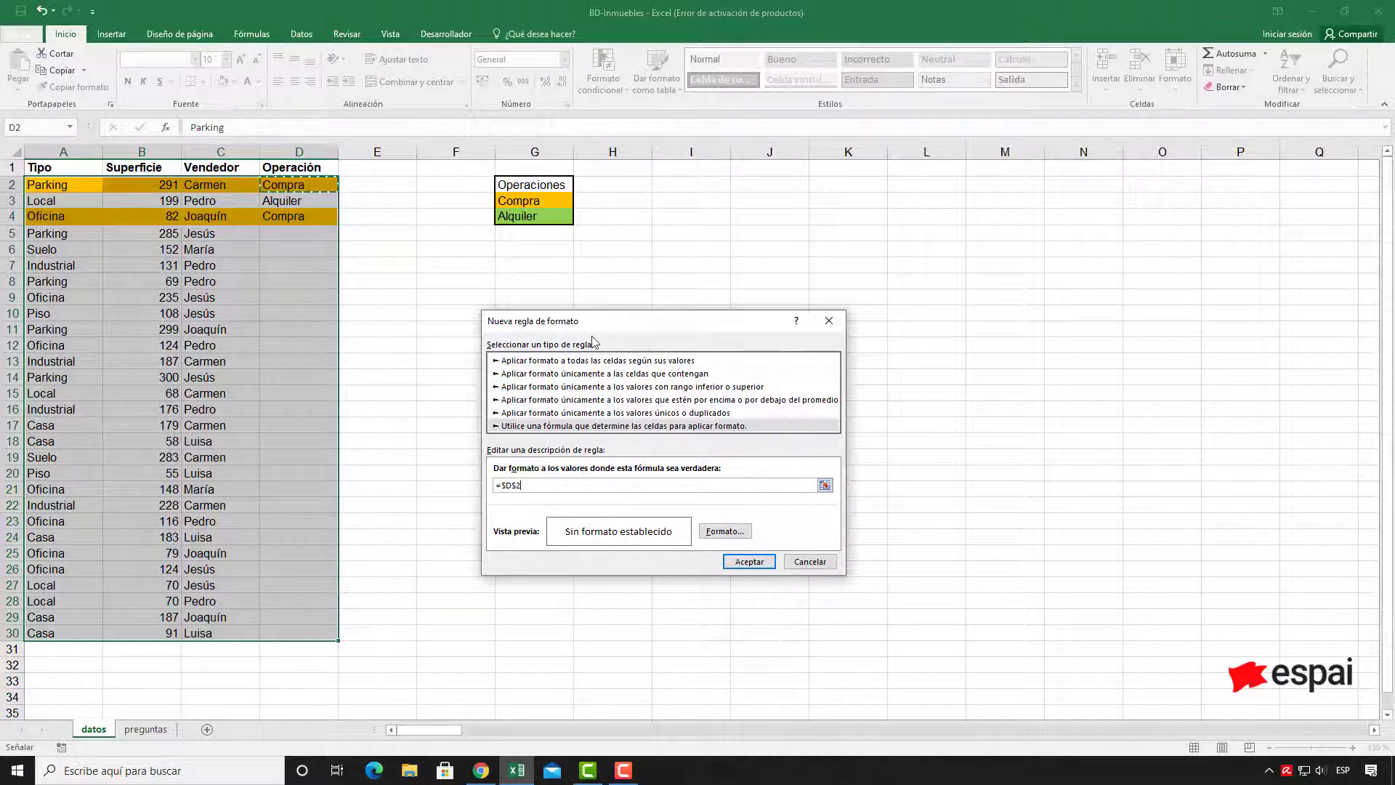
key(BackSpace)
key(BackSpace)
text(2)
text(=)
click(548, 217)
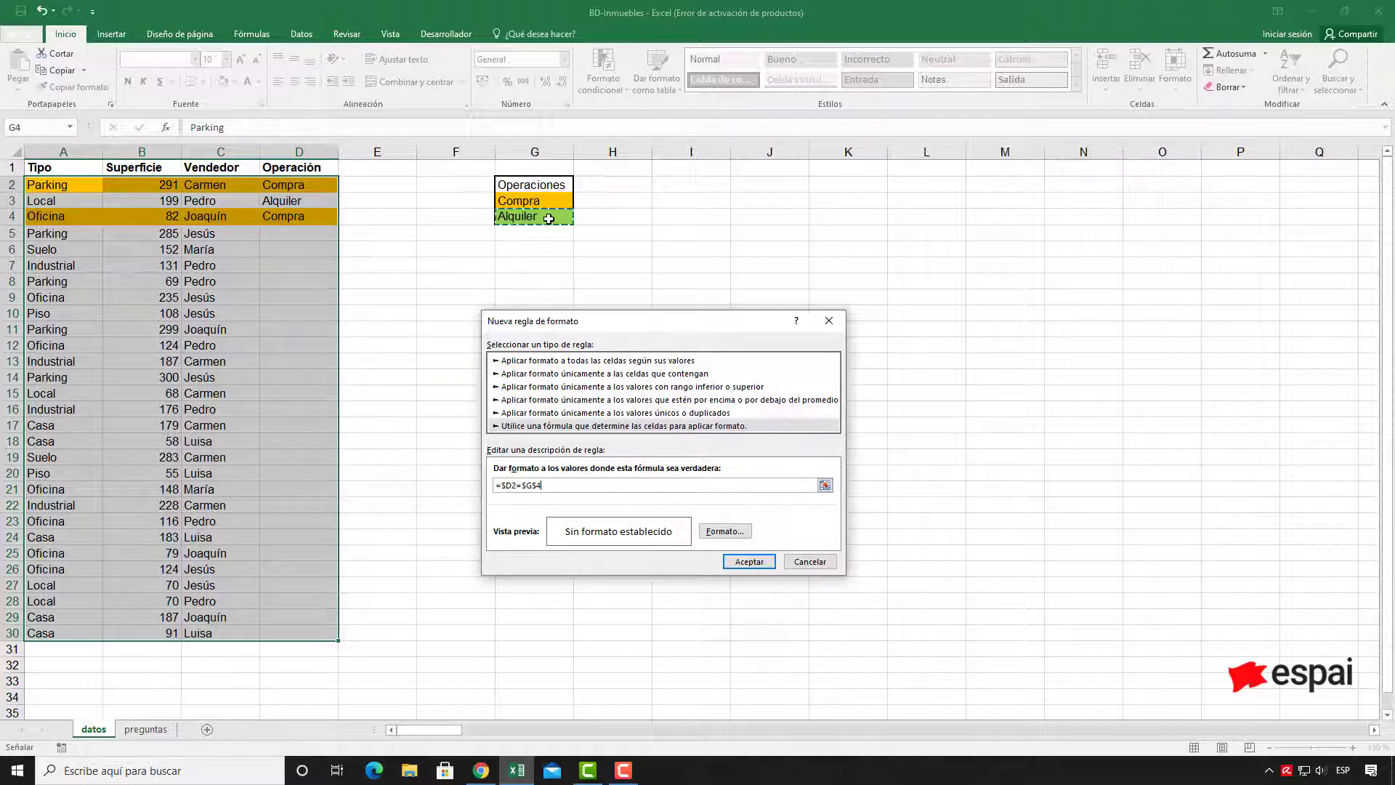
- Give the Alquiler rule a green fill and apply both rules
click(724, 532)
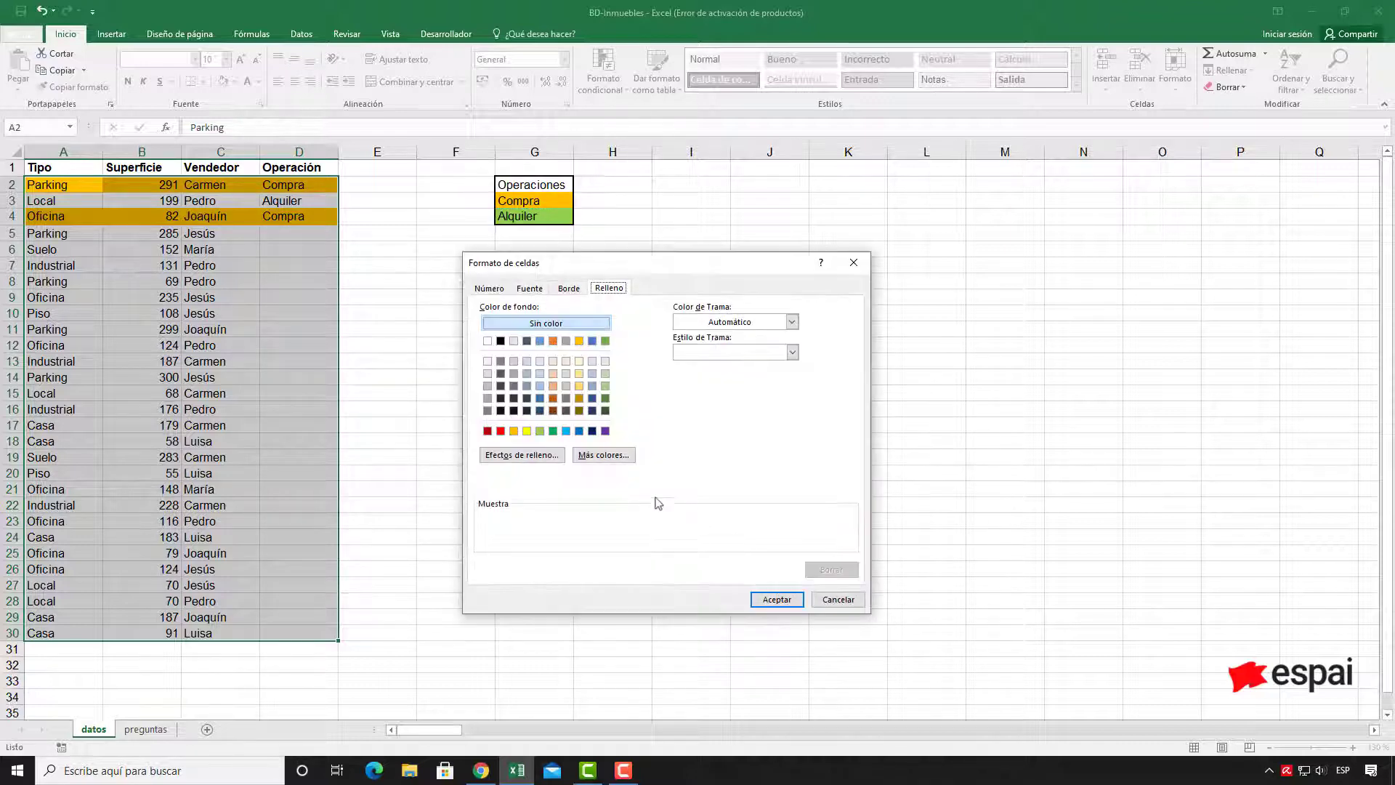
click(541, 432)
click(786, 609)
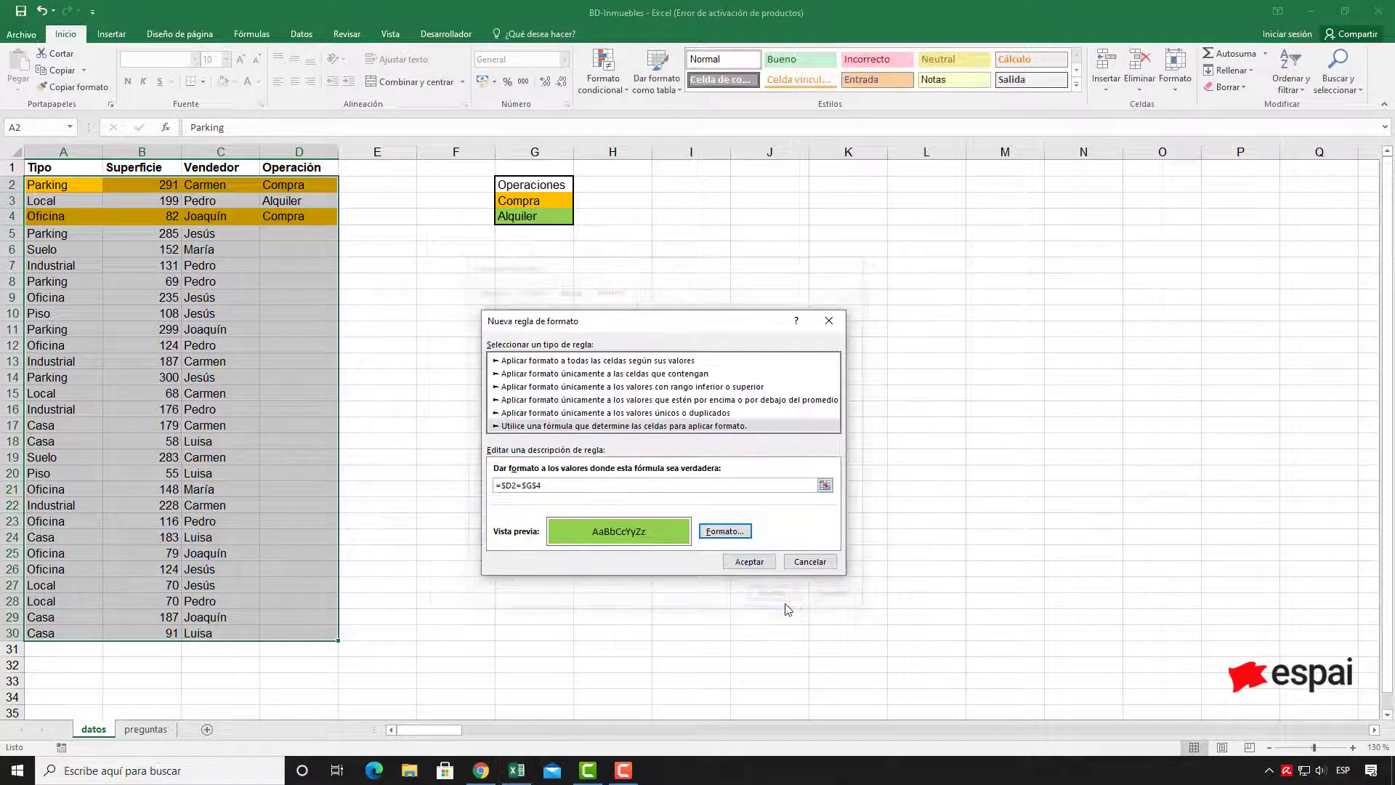
click(752, 563)
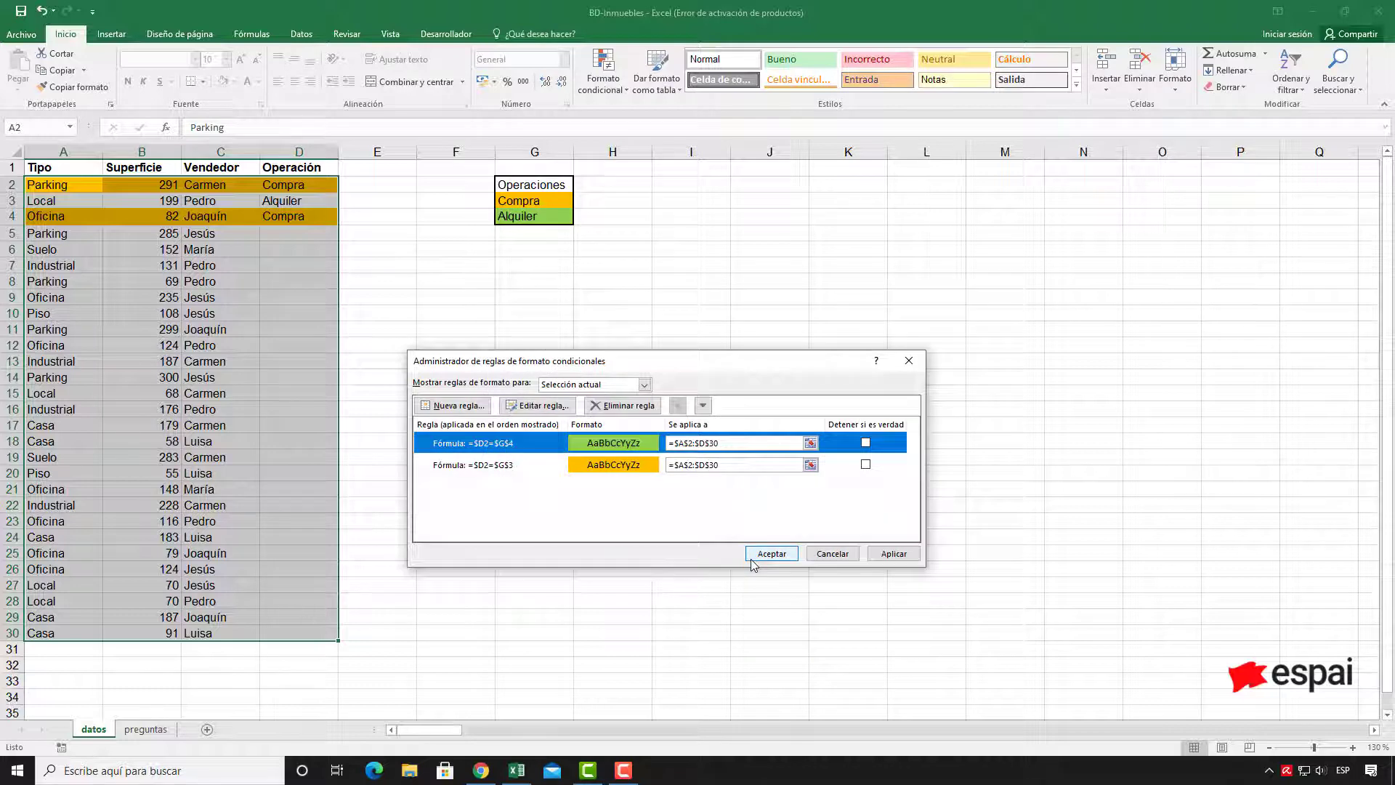
click(753, 560)
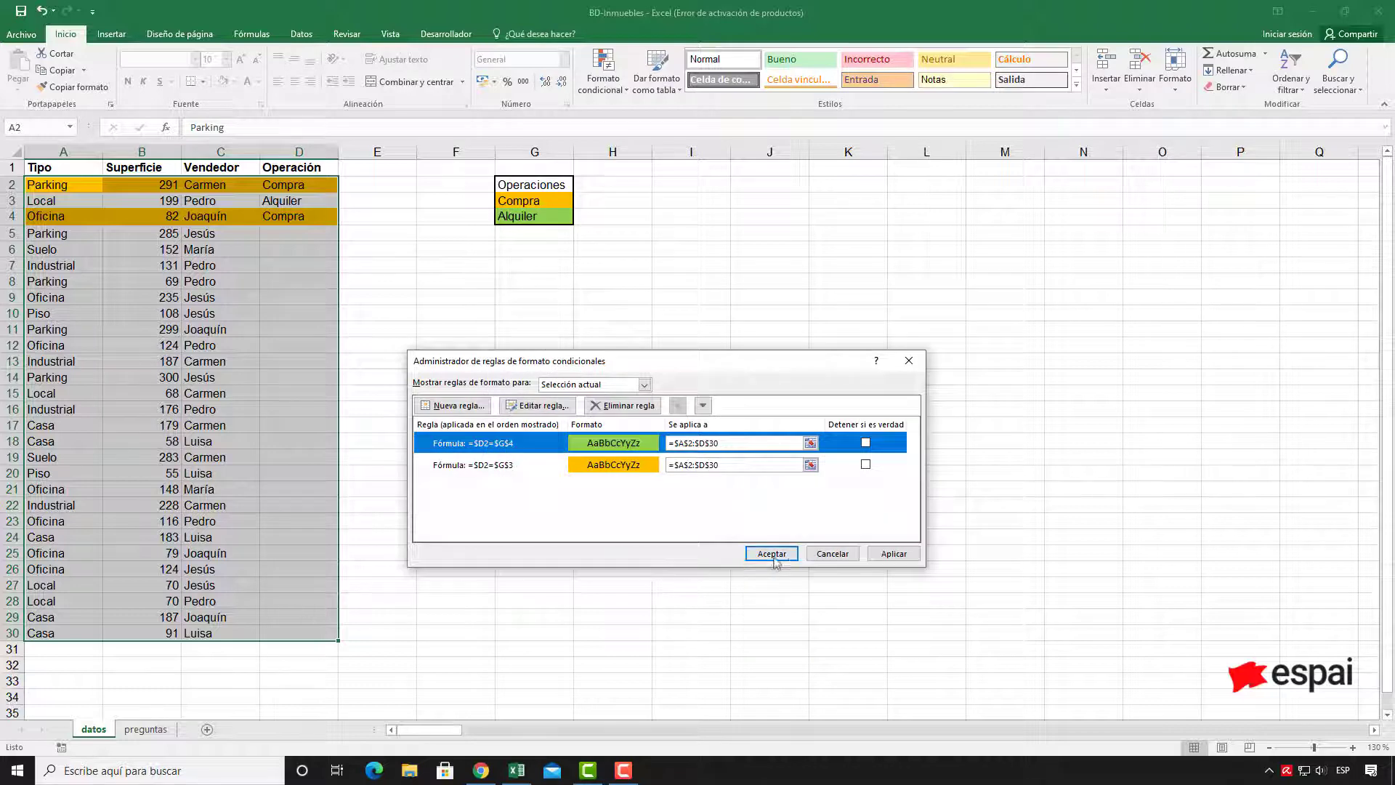
- Choose Compra in D5 and Alquiler in D6 from their dropdowns
click(284, 233)
click(345, 234)
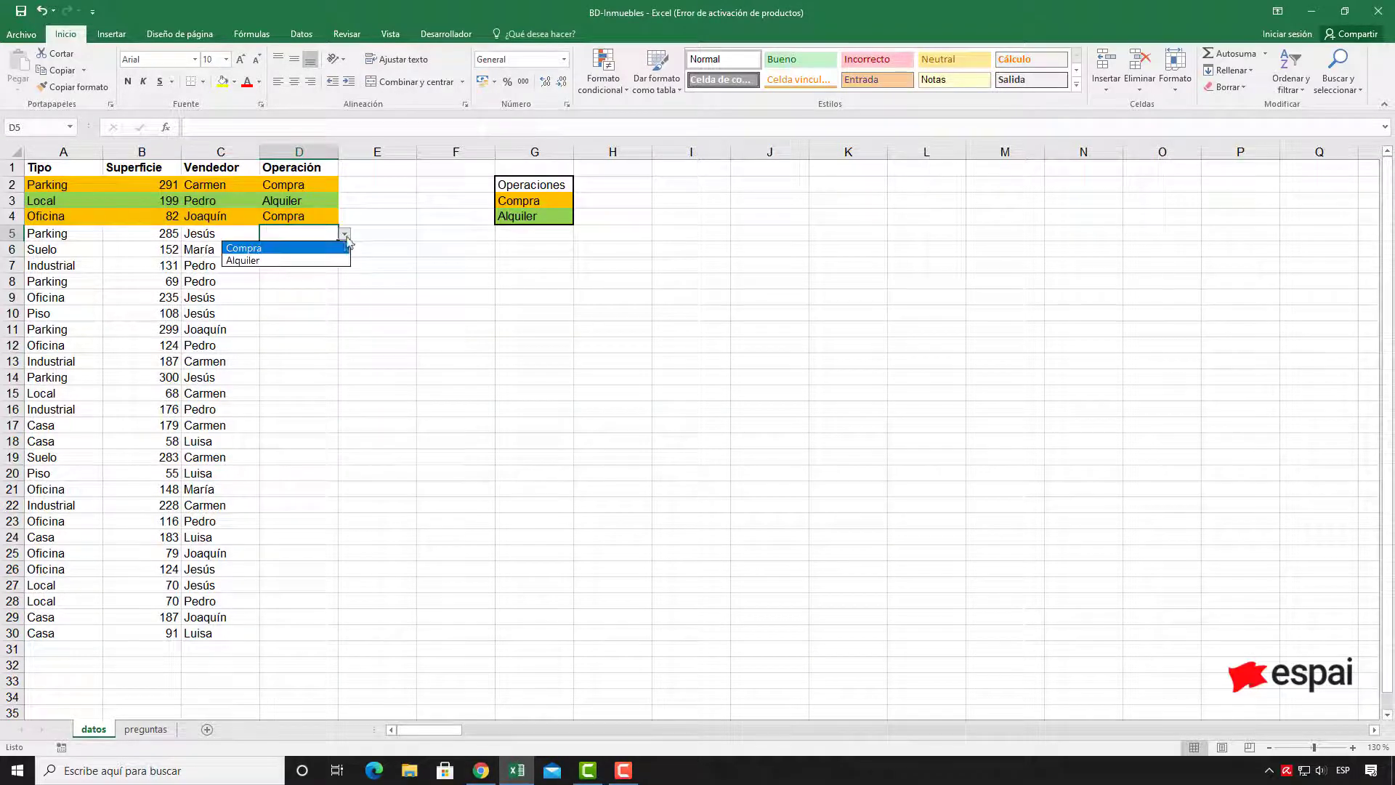
click(243, 247)
click(328, 249)
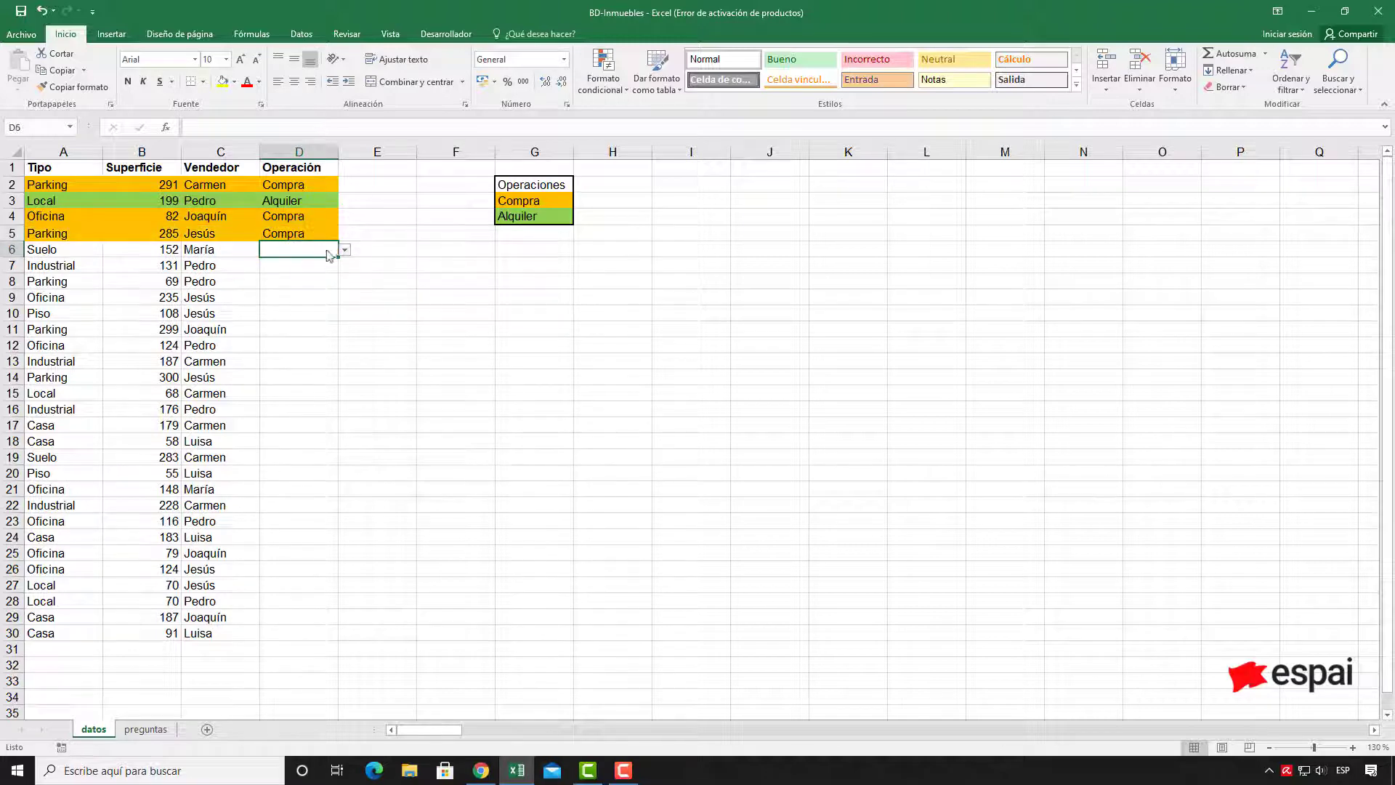
click(345, 250)
click(316, 277)
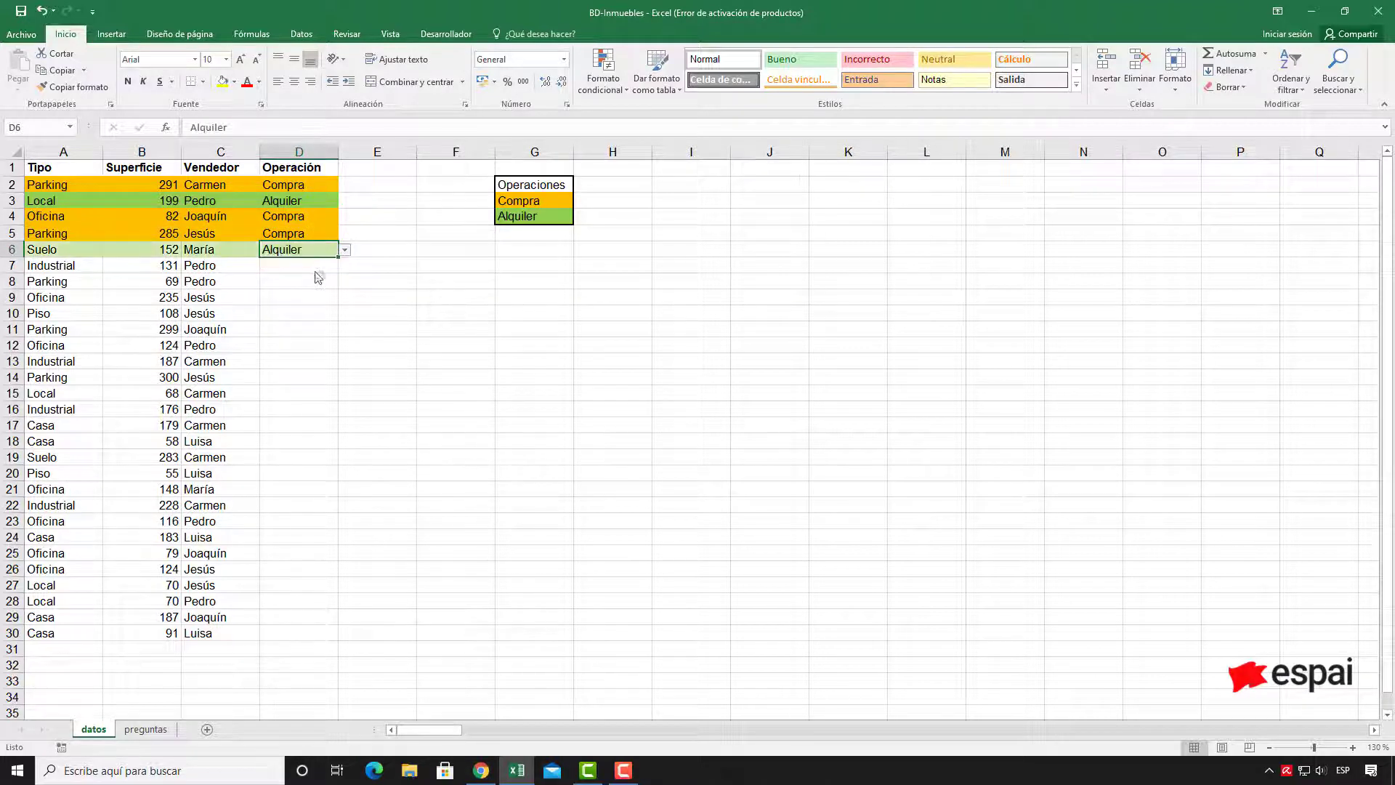